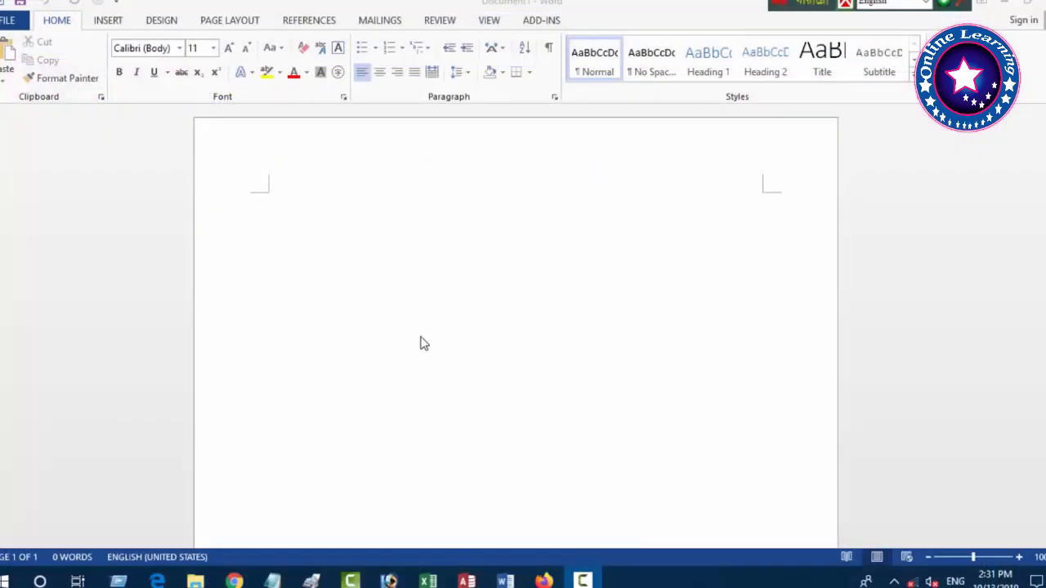
- Set the document's paper size to A4 210 x 297 mm and its orientation to landscape
click(232, 21)
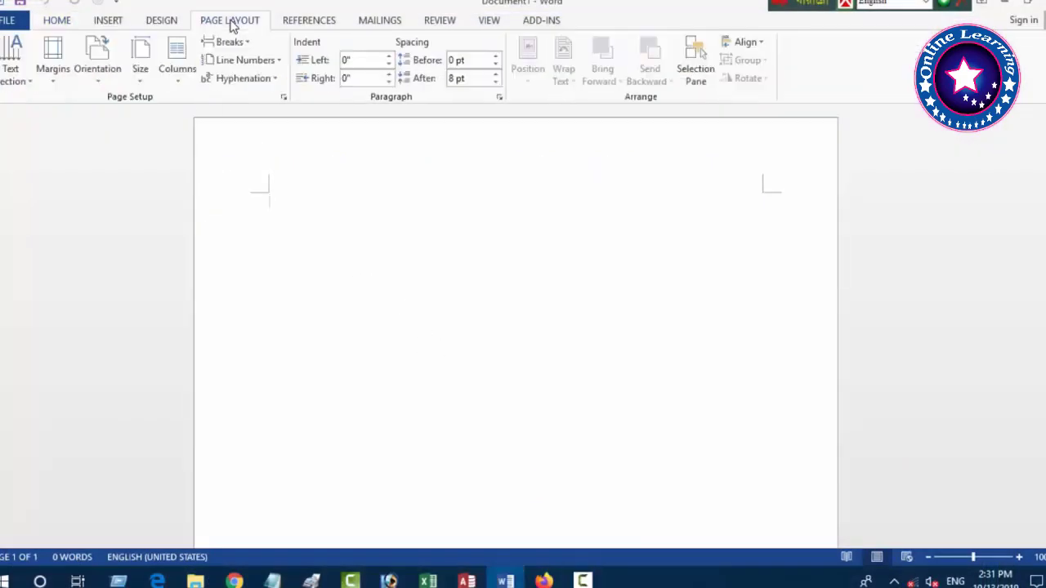
click(141, 79)
scroll(215, 303, up, 3)
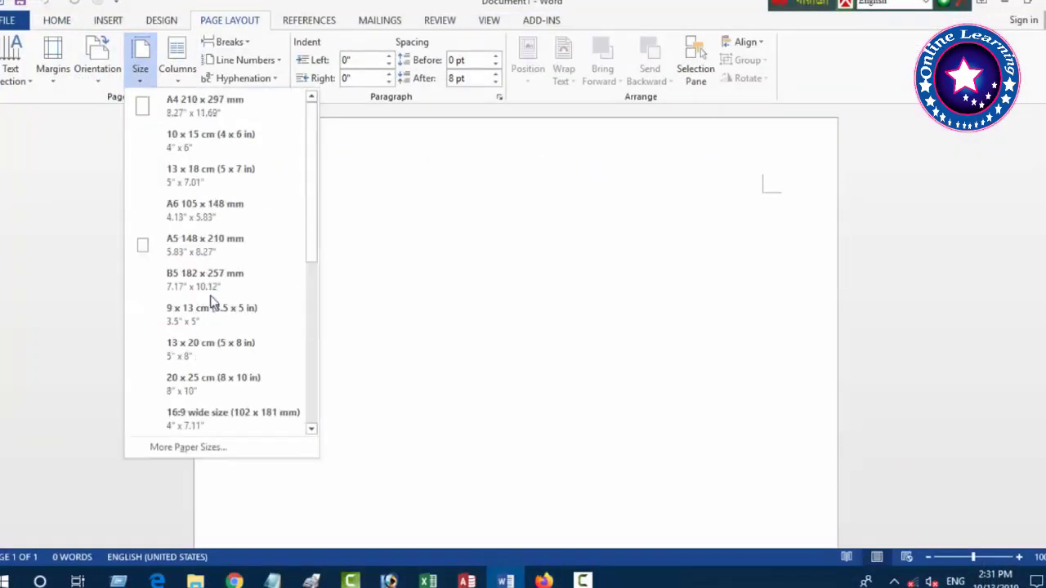
click(210, 106)
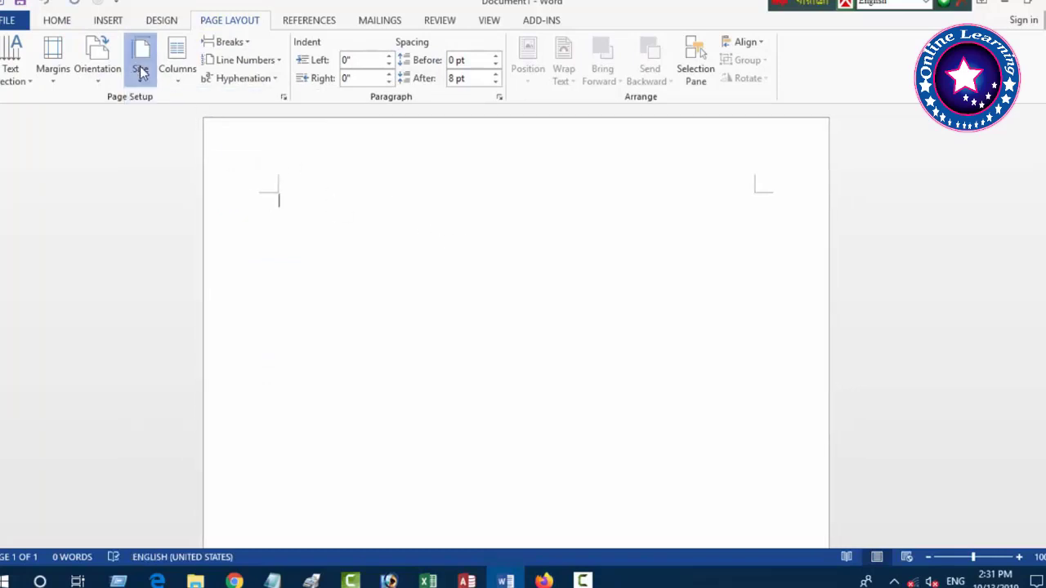
click(100, 72)
click(139, 143)
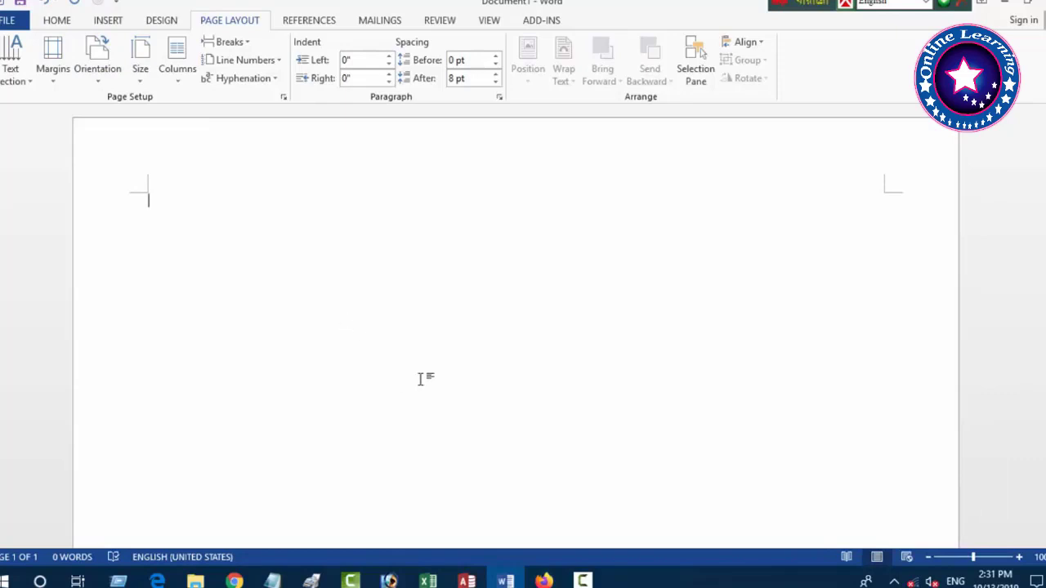
- Set the top, bottom, left and right page margins to 0.5 for the whole document
click(59, 22)
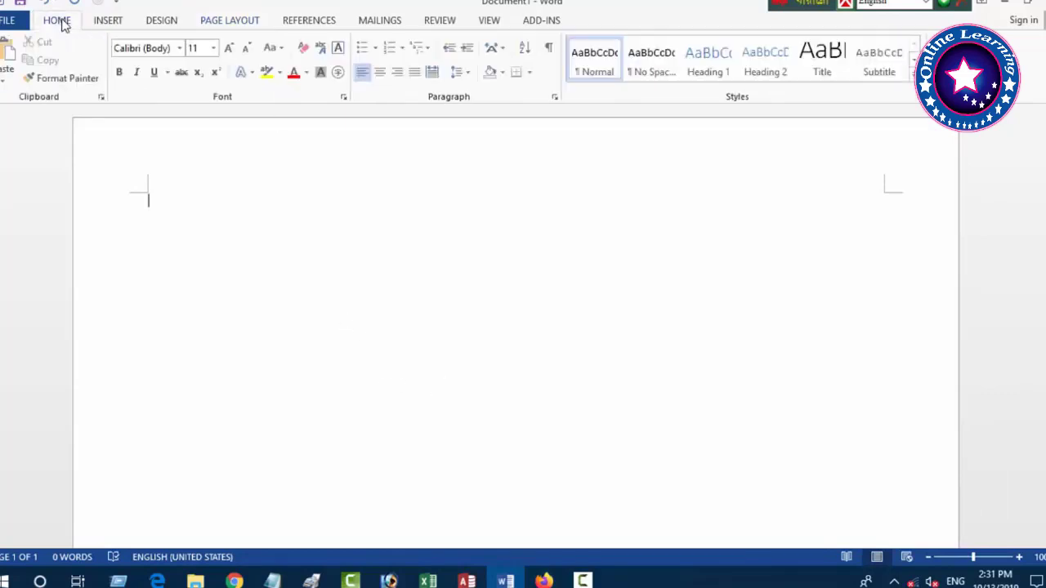
click(11, 23)
click(12, 23)
click(210, 23)
click(283, 97)
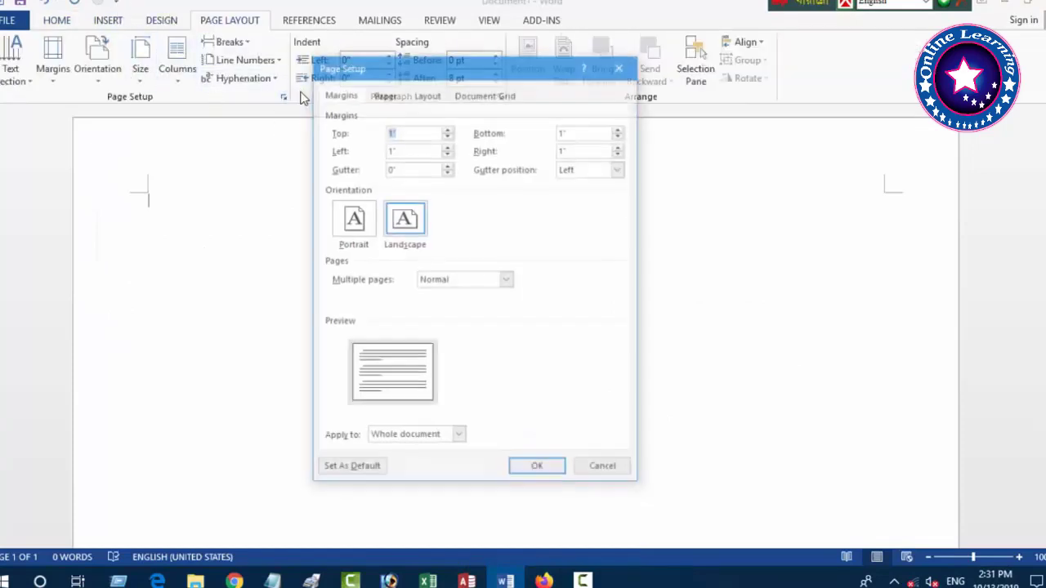
click(448, 136)
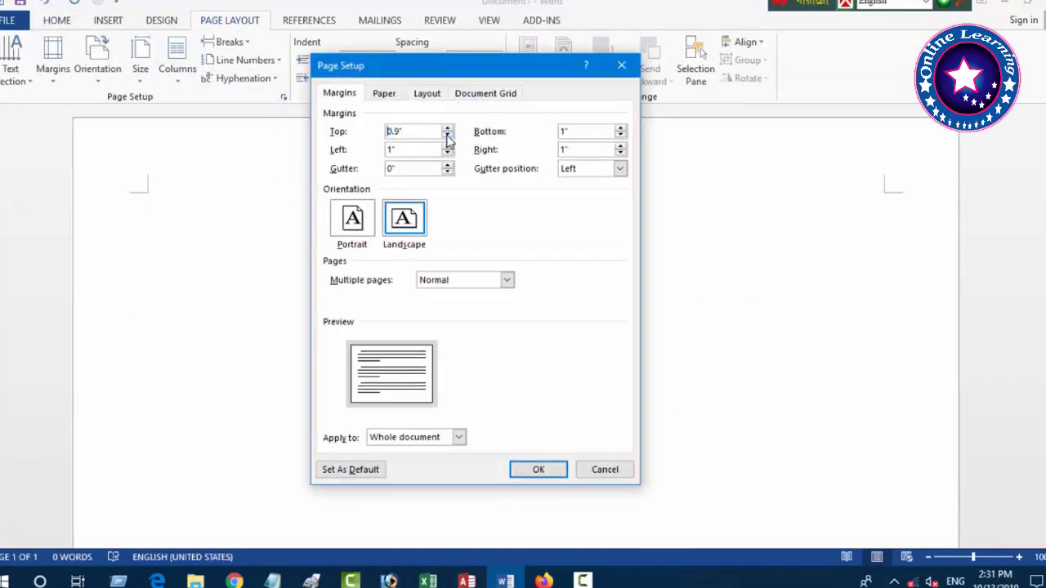
drag(416, 131, 340, 147)
click(567, 131)
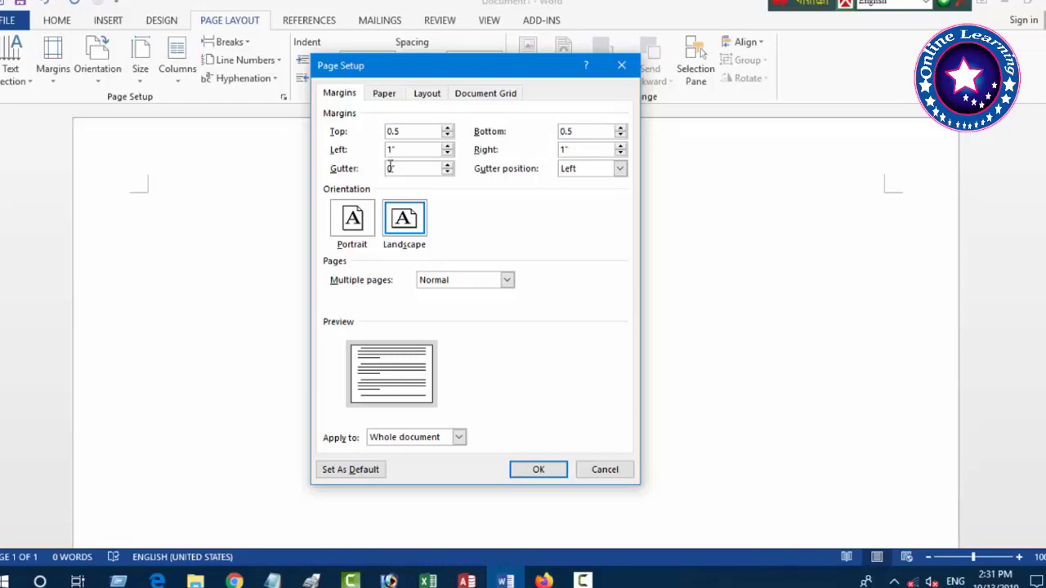
drag(415, 150, 372, 155)
drag(592, 147, 530, 167)
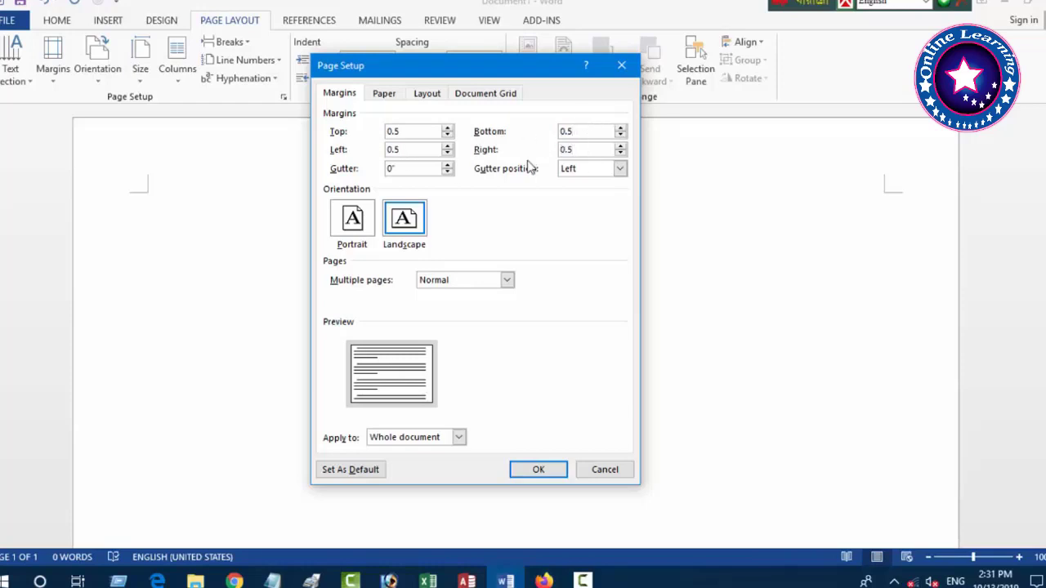
key(Return)
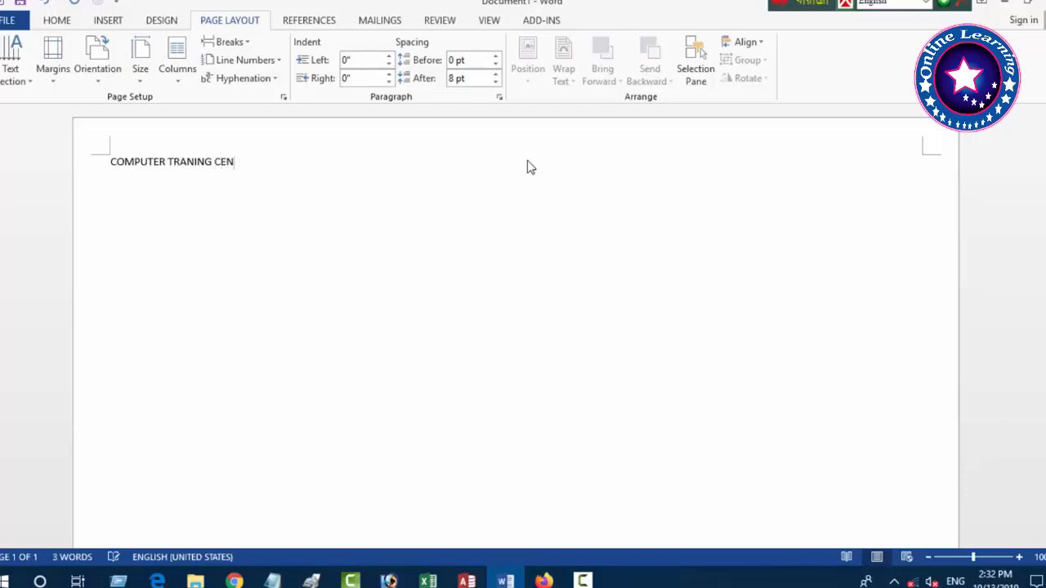
- Enter the heading "COMPUTER TRANING CENTER" on the first line, centred and enlarged to 34 pt
key(ctrl+a)
key(ctrl+e)
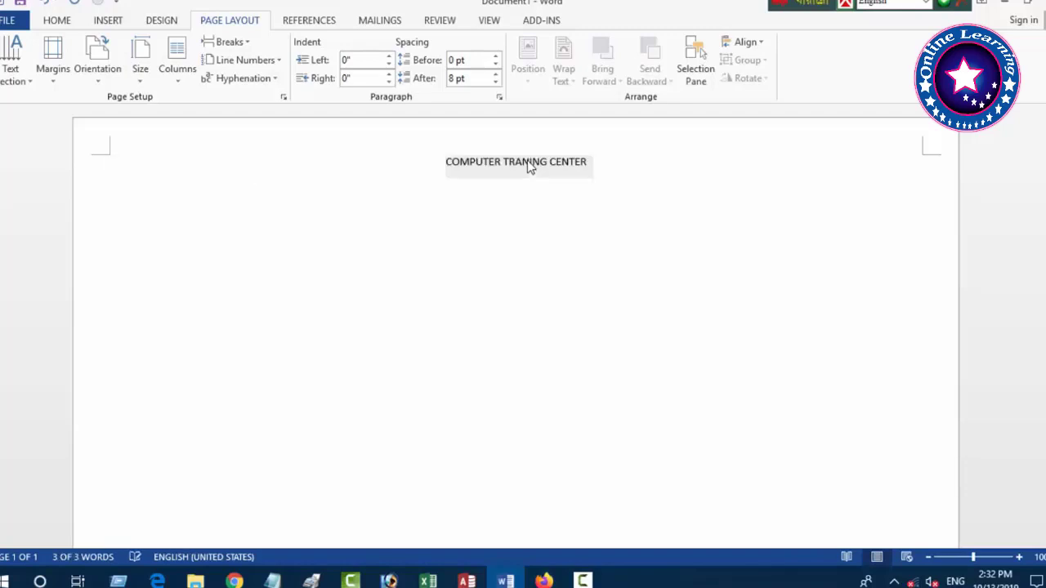
key(ctrl+bracketright)
key(ctrl+bracketright)
key(ctrl+bracketright)
key(ctrl+bracketright)
key(ctrl+bracketright)
key(ctrl+bracketright)
key(ctrl+bracketright)
key(ctrl+bracketright)
key(ctrl+bracketright)
key(ctrl+bracketright)
key(ctrl+bracketright)
key(ctrl+bracketright)
key(ctrl+bracketright)
key(ctrl+bracketright)
key(ctrl+bracketright)
key(ctrl+bracketright)
key(ctrl+bracketright)
key(ctrl+bracketright)
key(ctrl+bracketright)
key(ctrl+bracketright)
key(ctrl+bracketright)
key(ctrl+bracketright)
key(ctrl+bracketright)
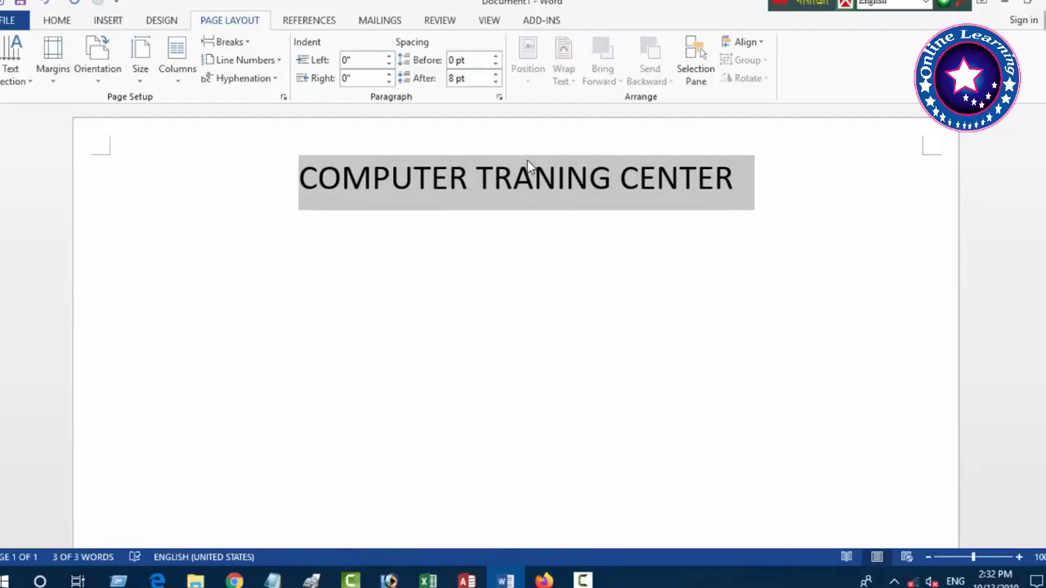
- Append "BD" to the heading and set the whole heading in Times New Roman
click(737, 189)
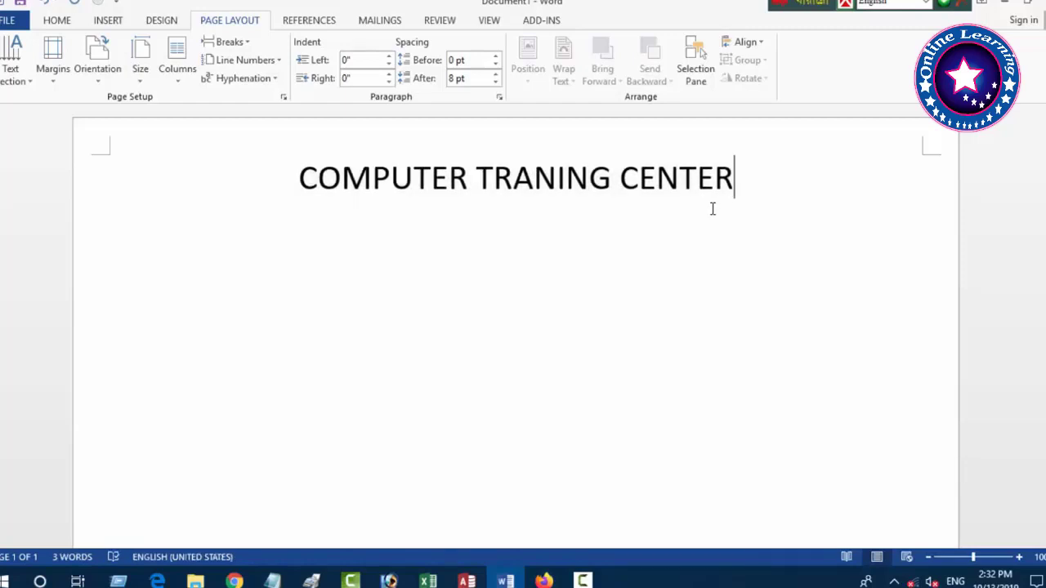
text(BD)
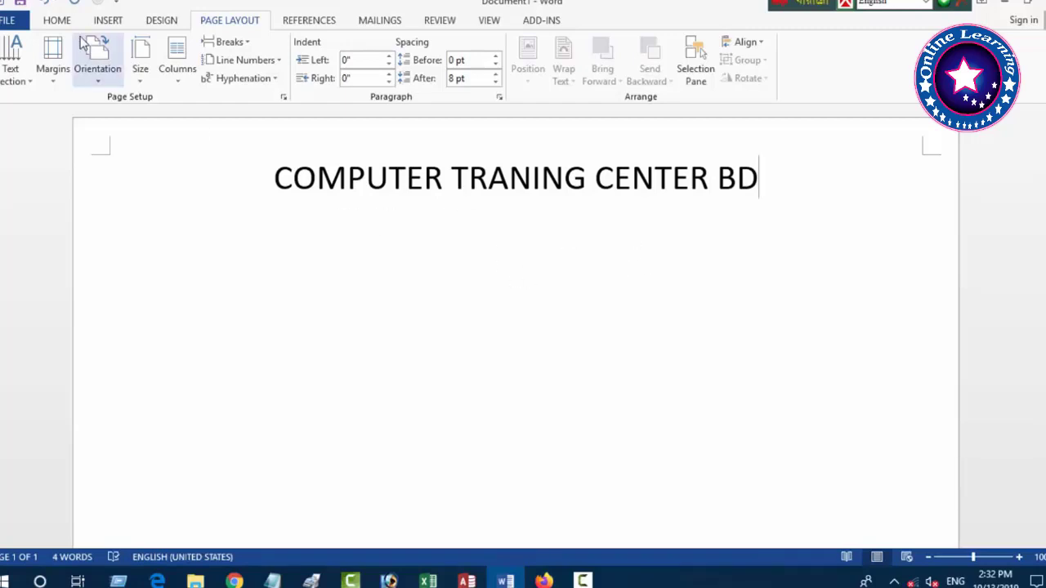
click(57, 20)
drag(274, 178, 702, 230)
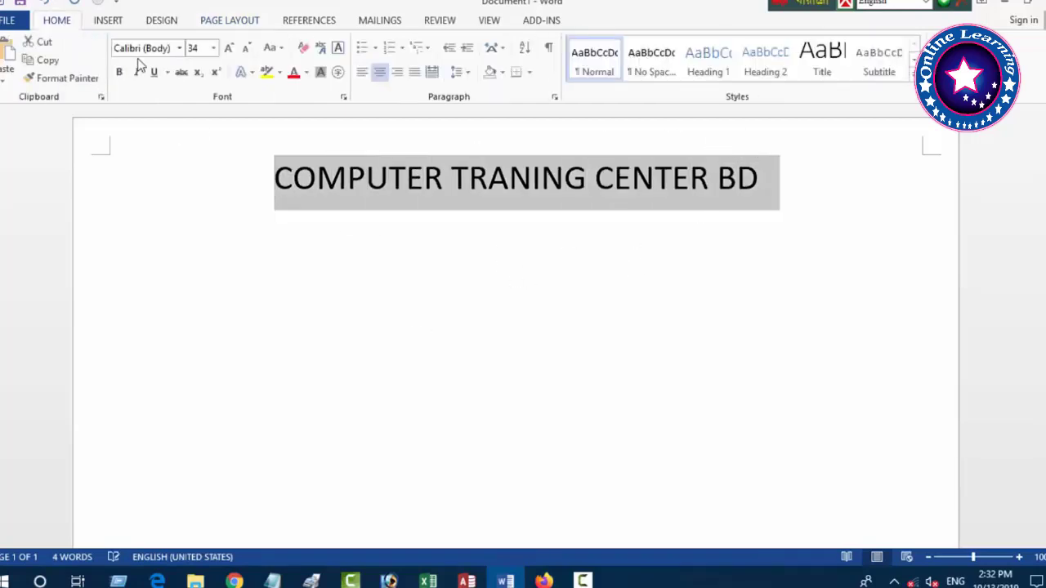
click(179, 49)
click(189, 181)
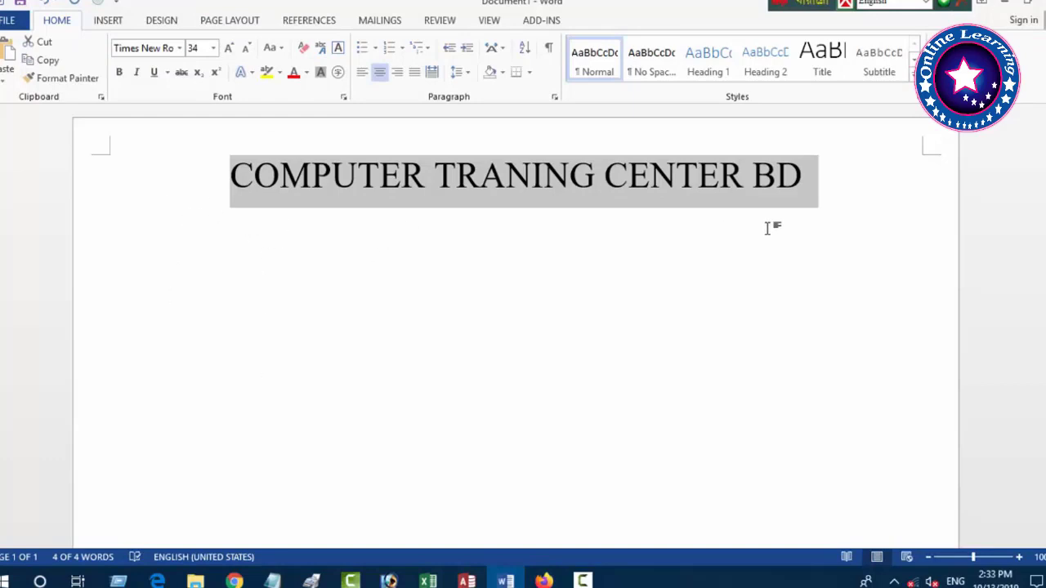
- Add a "CERTIFICATE" line below the heading, with one blank line between the two
click(814, 179)
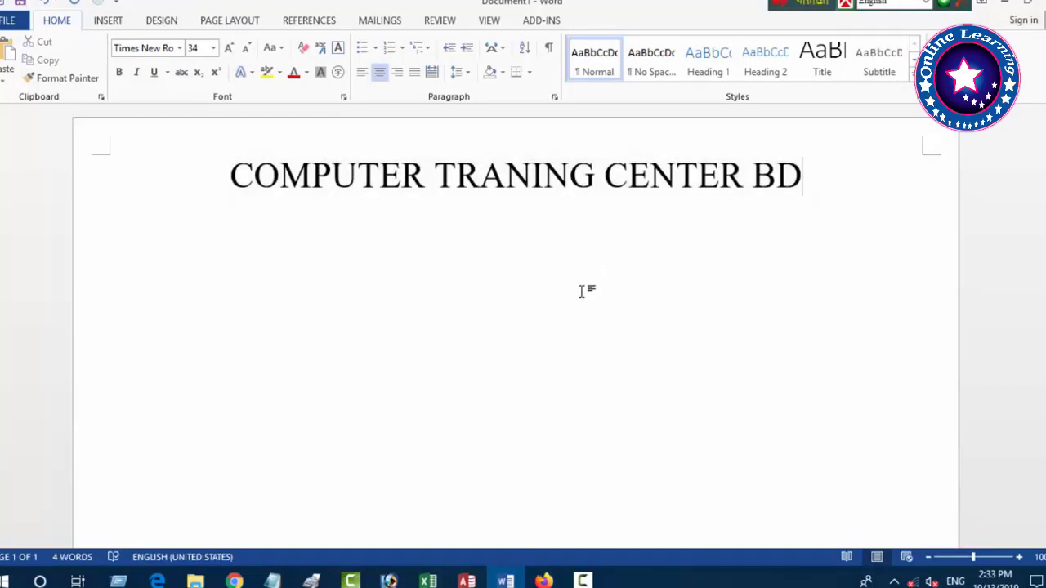
key(Return)
text(CERTIFICATE)
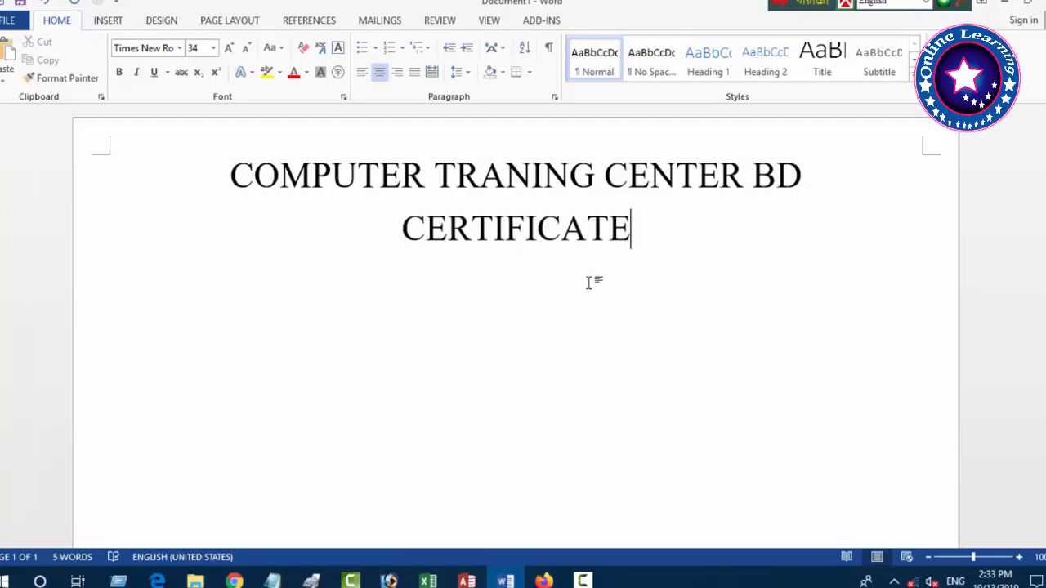
click(390, 235)
key(Return)
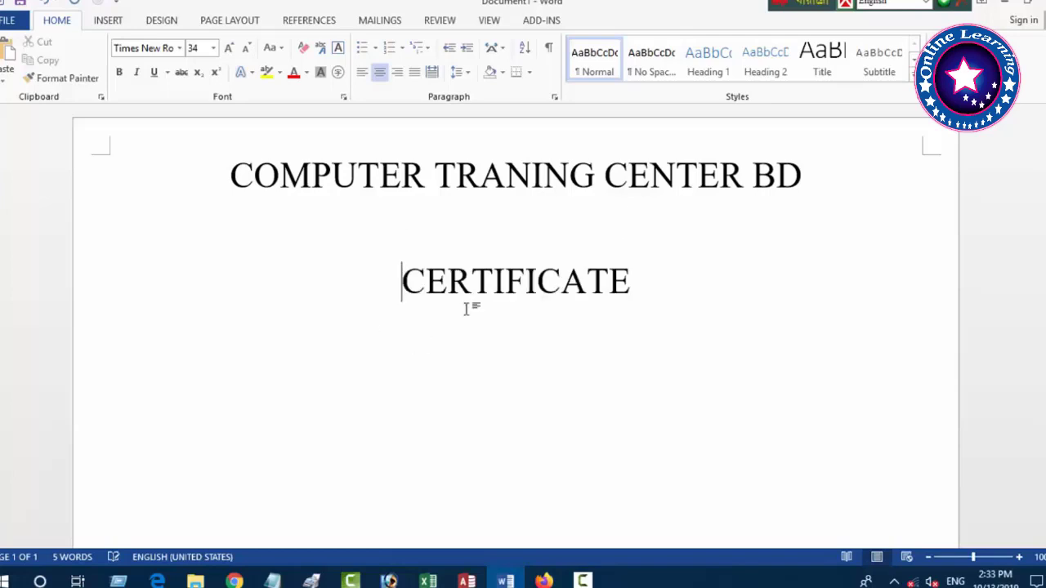
- Start a left-aligned 12 pt paragraph below "CERTIFICATE" for the certificate's body text
click(510, 224)
scroll(348, 334, down, 2)
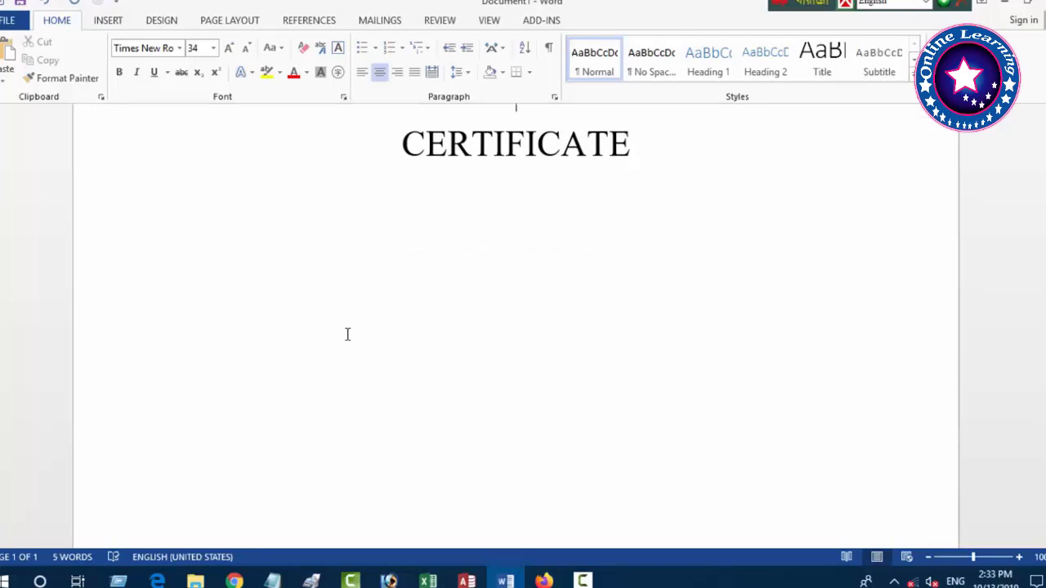
scroll(348, 334, up, 2)
key(ctrl+End)
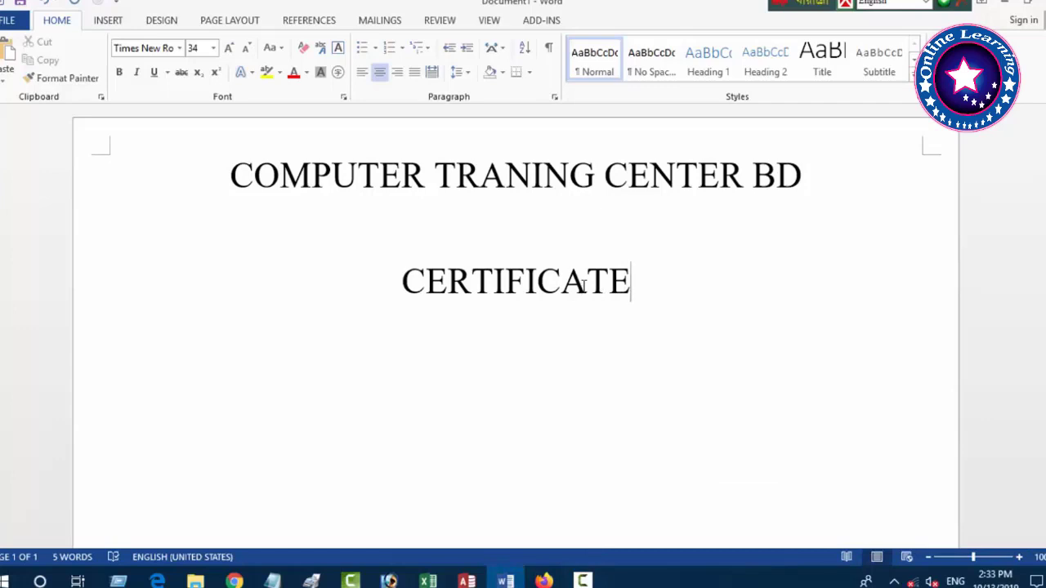
key(Return)
key(ctrl+l)
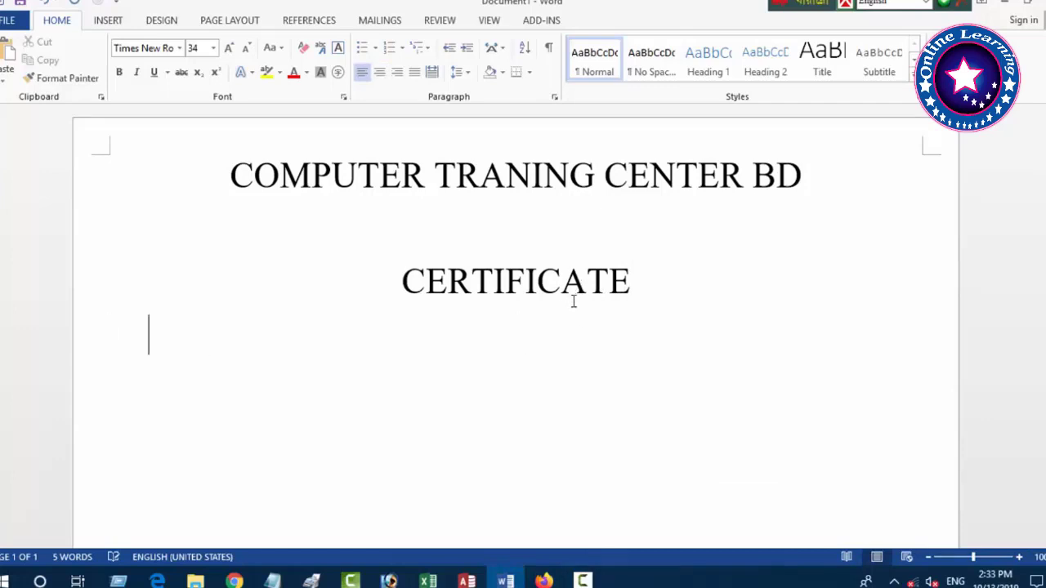
click(213, 48)
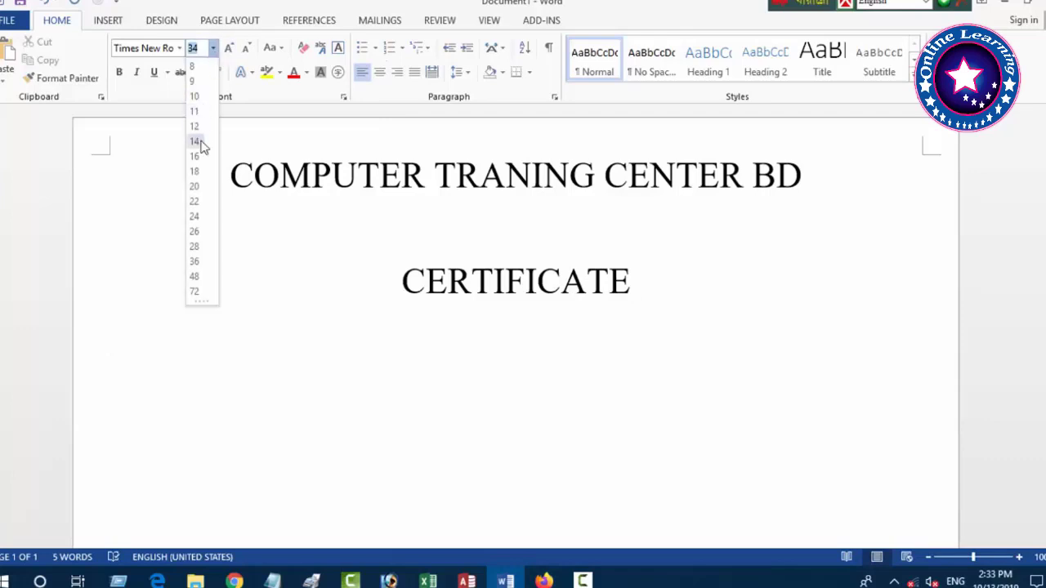
click(197, 127)
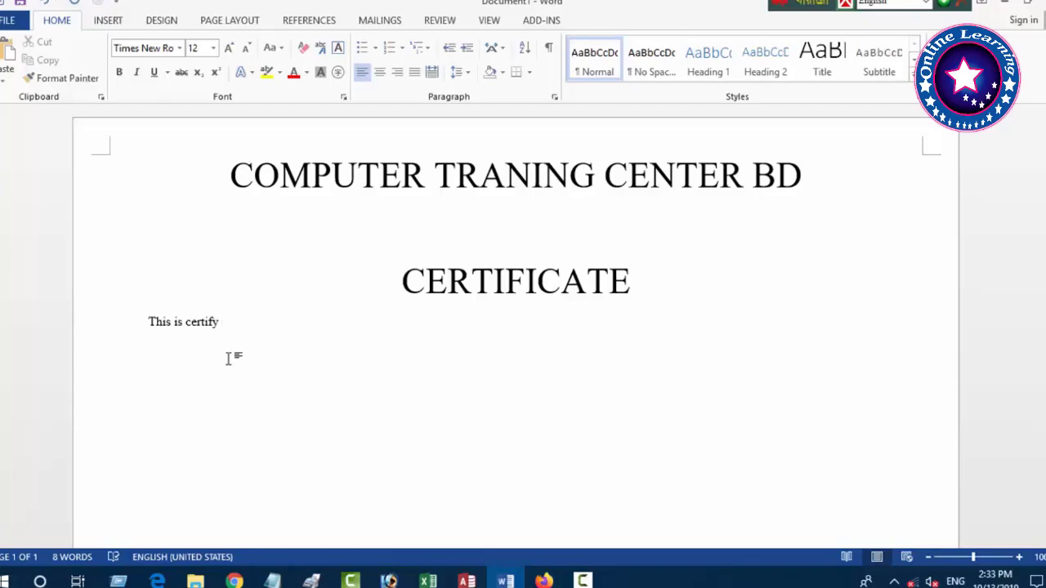
key(super+d)
click(583, 581)
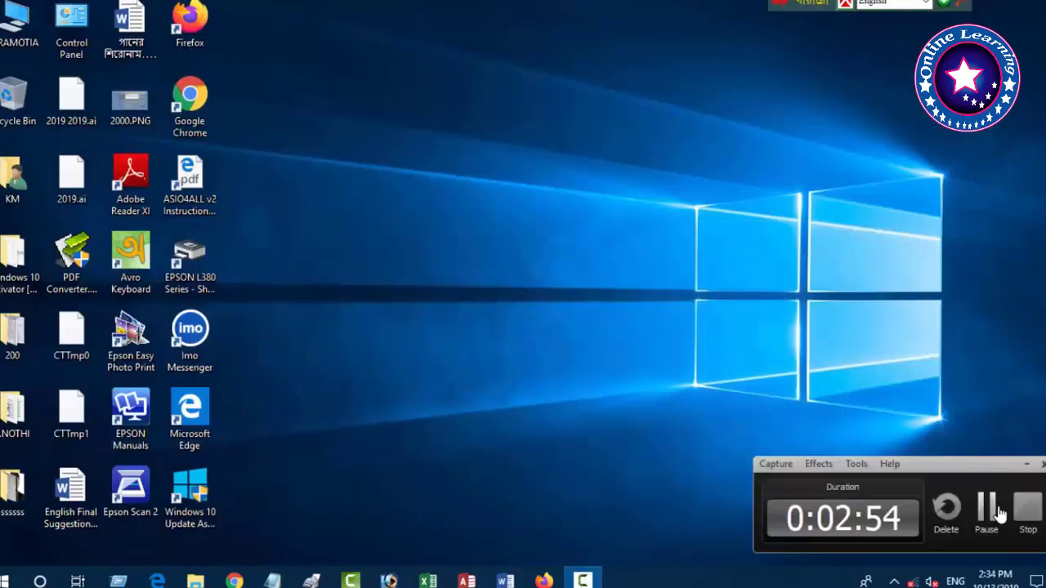
click(999, 511)
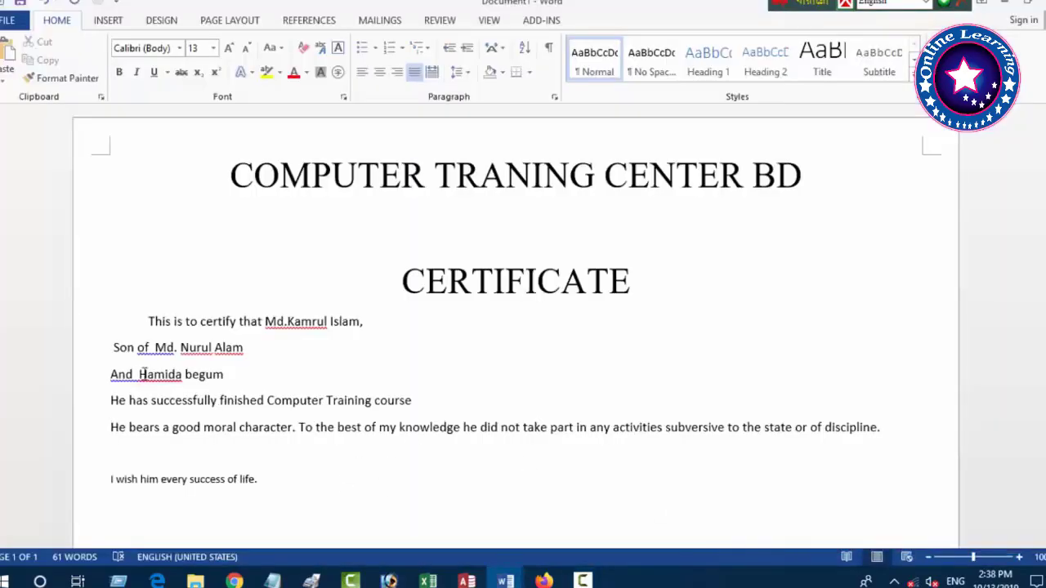
- Justify all the body text from "This is to certify that" through "I wish him every success of life."
click(135, 376)
key(BackSpace)
click(113, 348)
drag(148, 322, 366, 506)
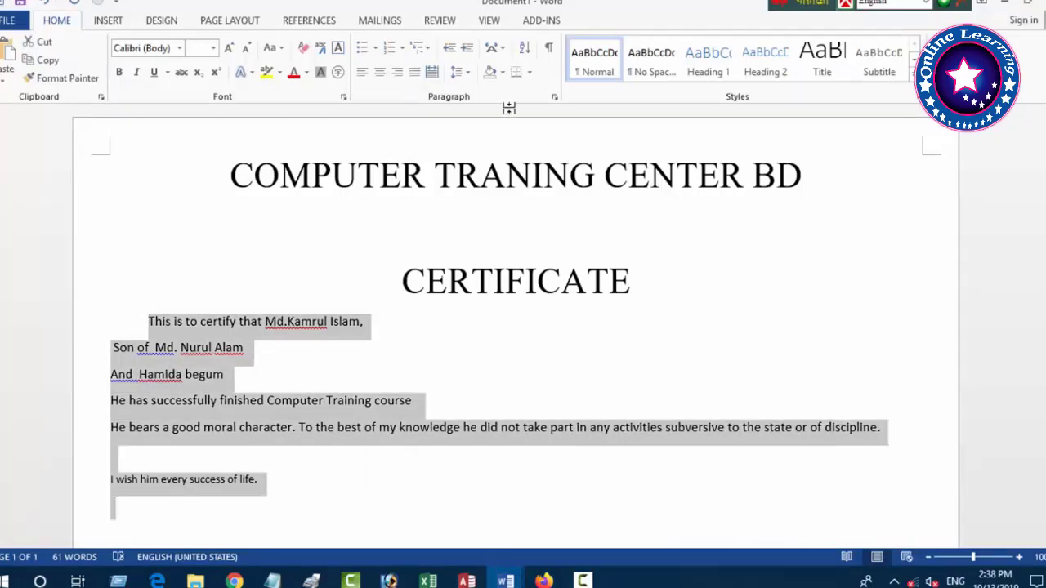
click(414, 75)
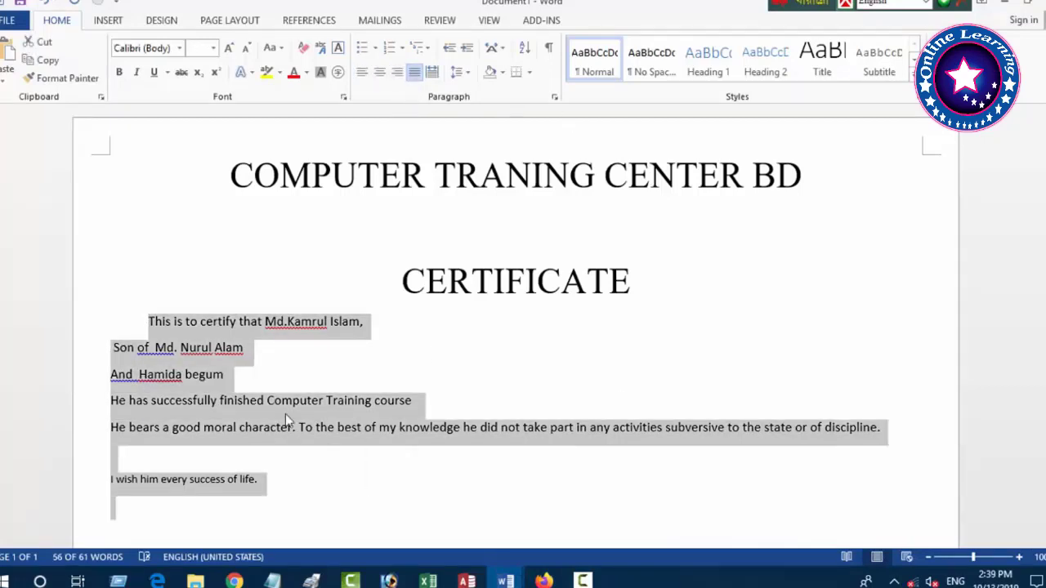
- Remove the first-line indent from the "This is to certify that" line
click(282, 428)
click(150, 323)
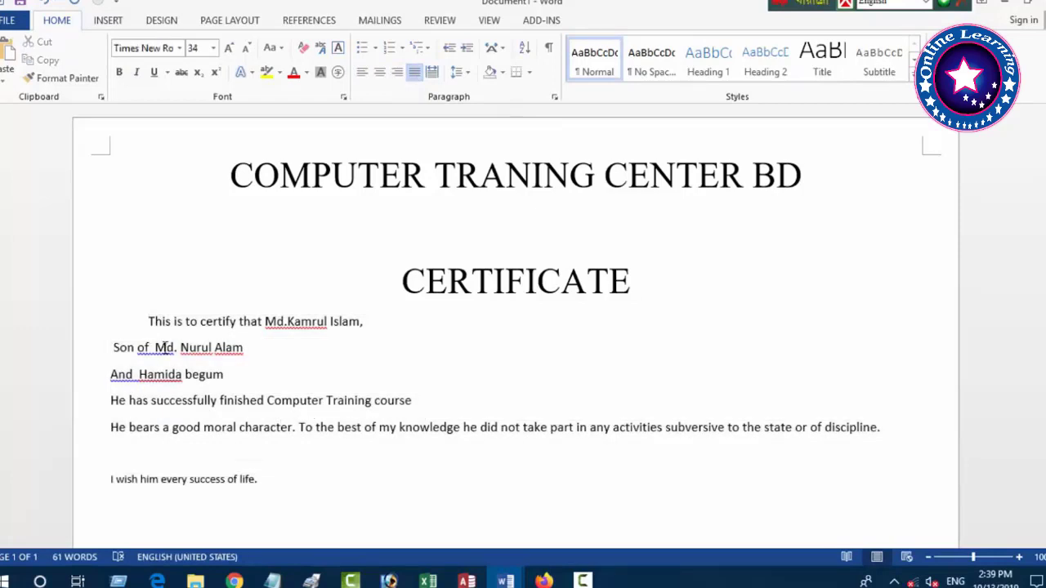
key(BackSpace)
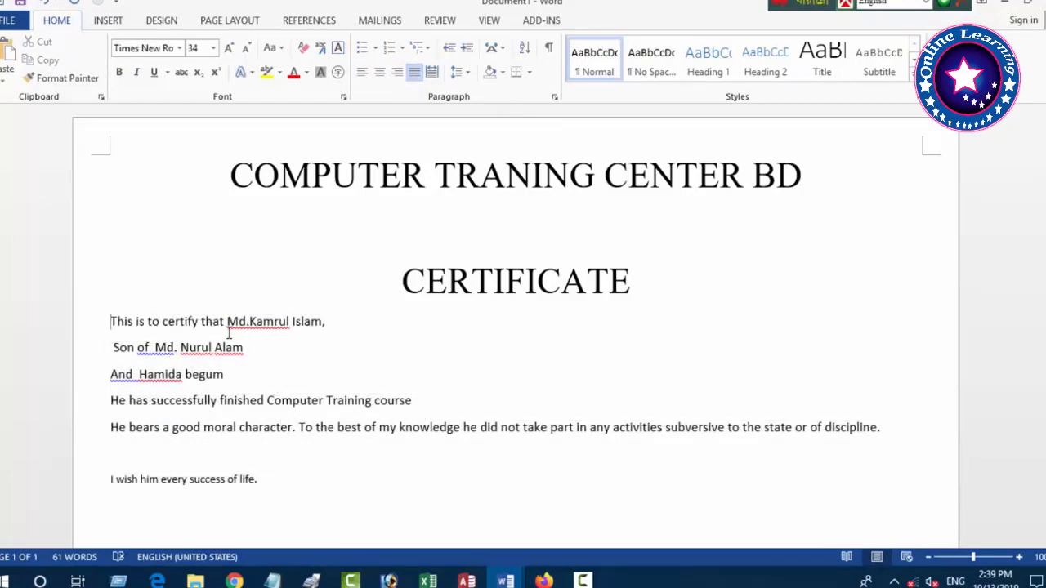
- Format all the body text below "CERTIFICATE" in Times New Roman at 14 pt
drag(109, 322, 281, 490)
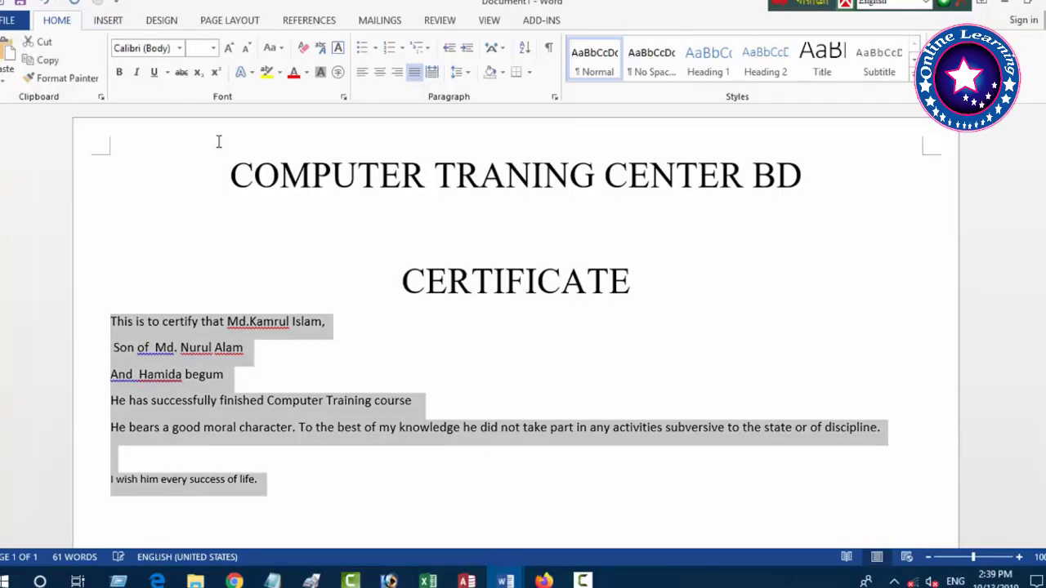
click(179, 48)
click(163, 178)
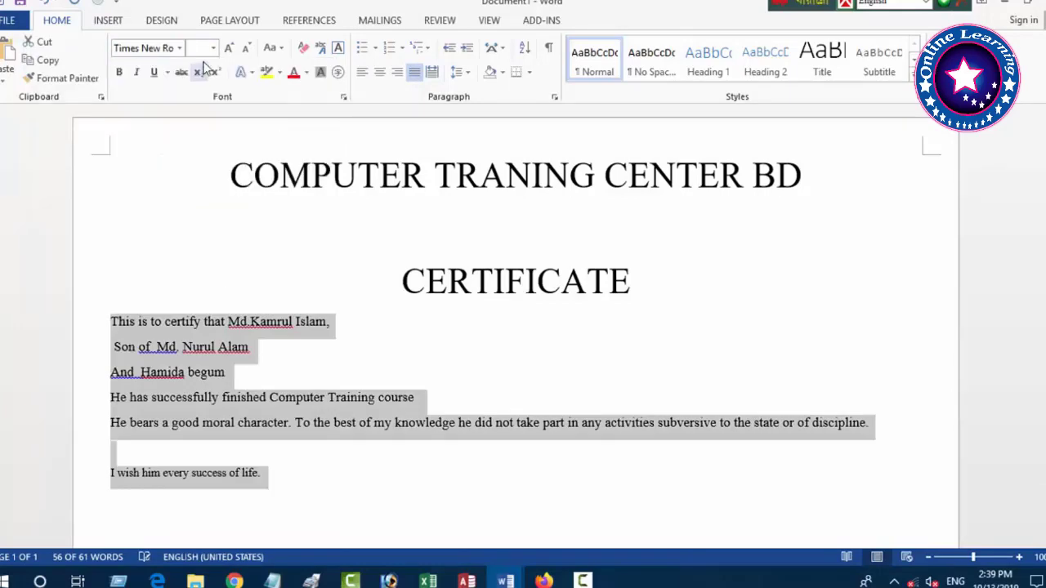
click(215, 49)
click(196, 141)
- Insert a comma and a gap after "This is to certify that", and replace the comma after the recipient's name with blank space across the line
click(285, 363)
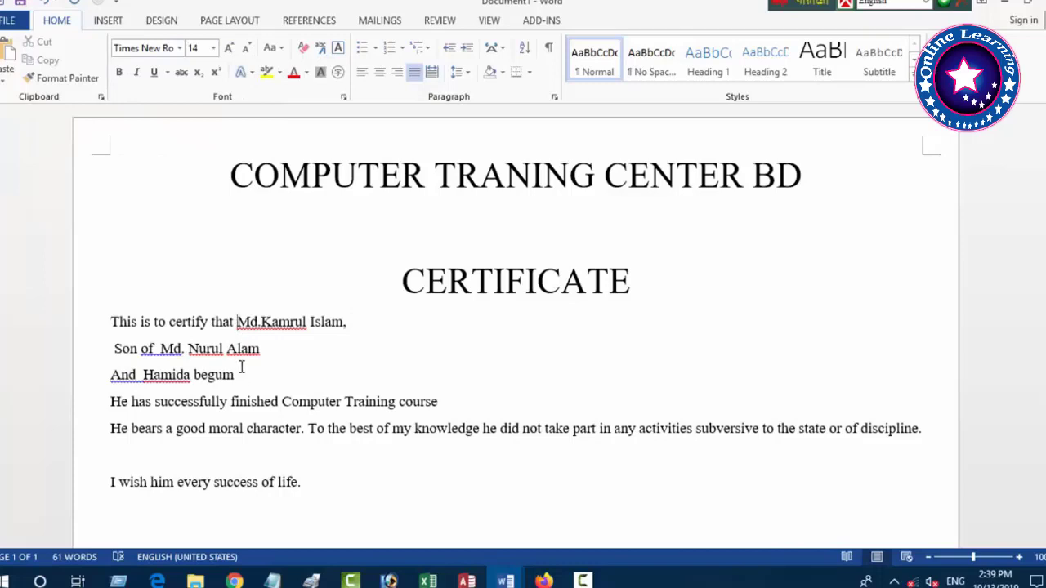
text(,)
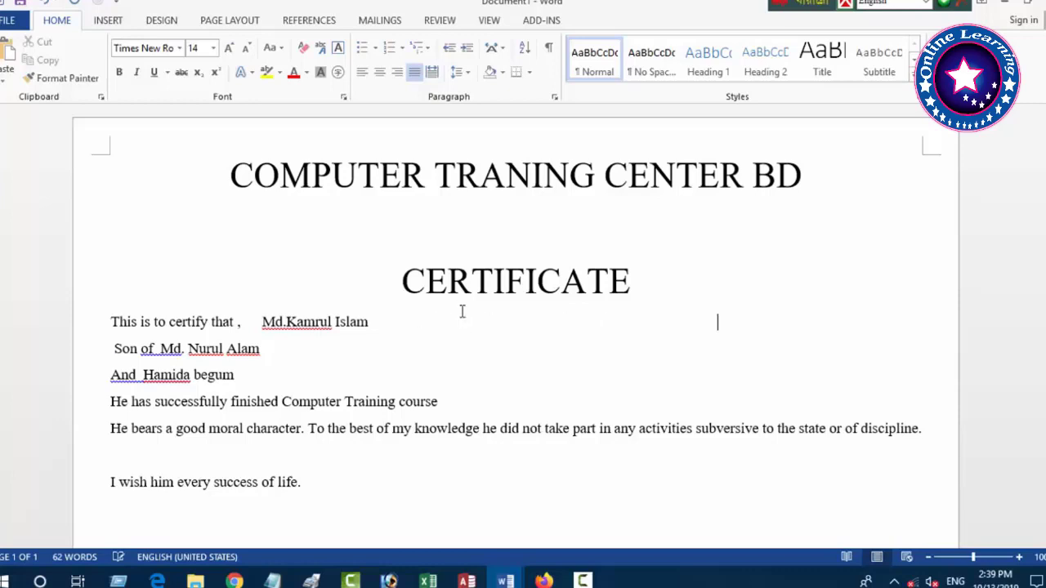
key(BackSpace)
key(BackSpace)
key(BackSpace)
key(BackSpace)
key(BackSpace)
key(BackSpace)
key(BackSpace)
- Bold and underline the recipient's name with its trailing blank, and trim the excess blank so the underline stays on one line
drag(257, 321, 916, 340)
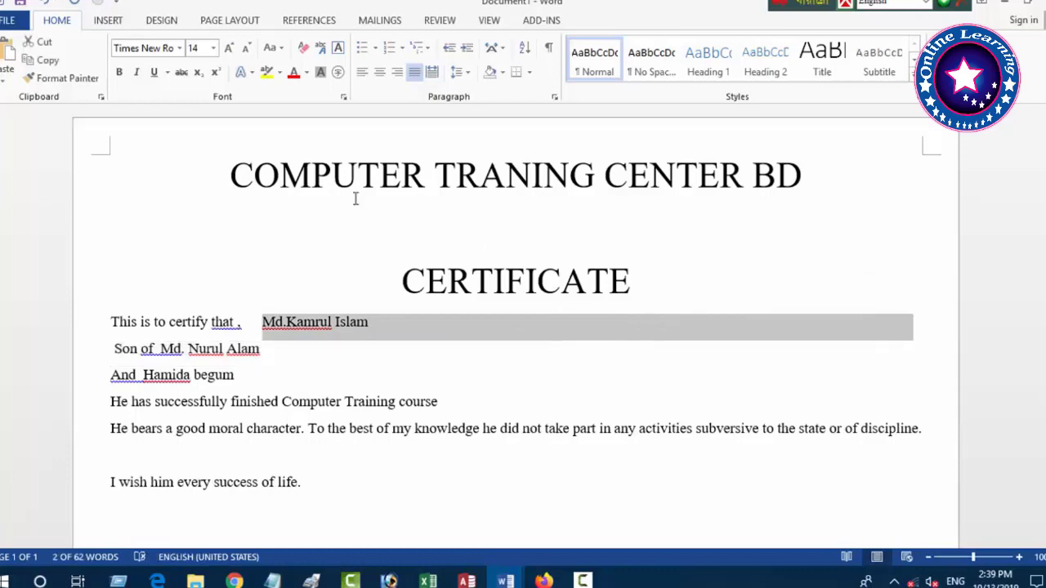
click(119, 73)
click(154, 73)
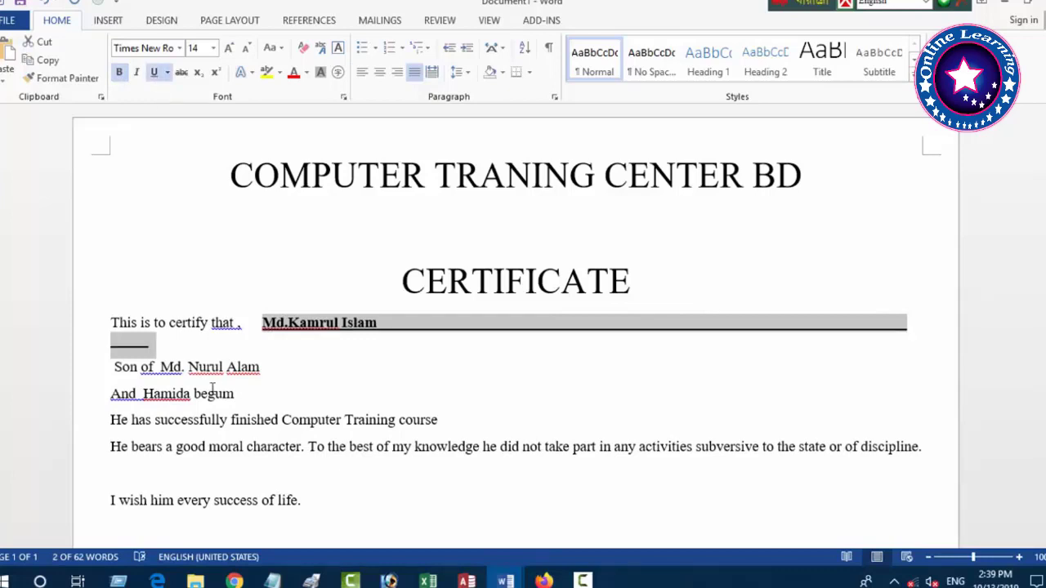
click(166, 335)
key(BackSpace)
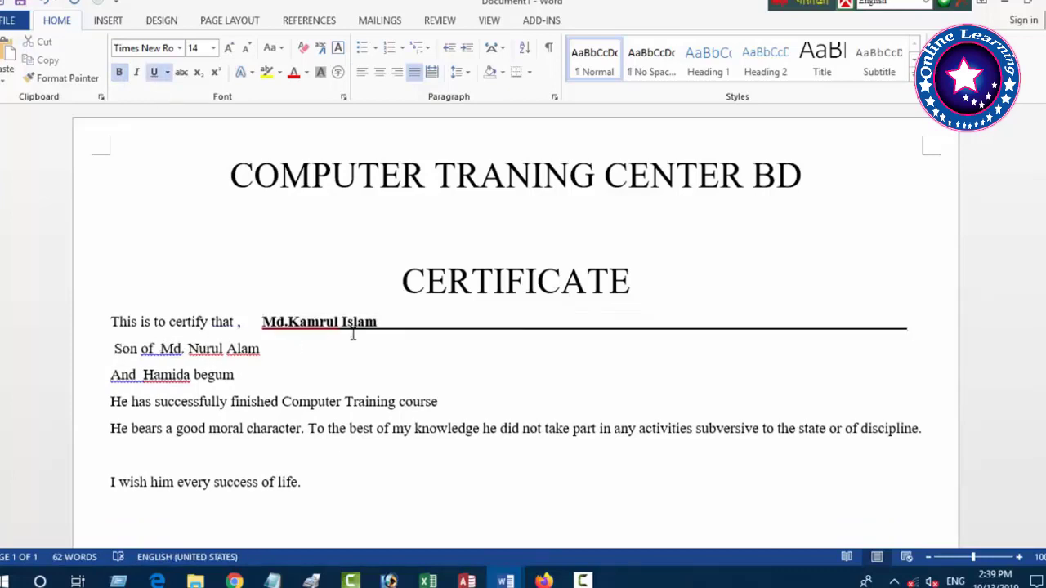
- Try Kunstler Script on the recipient's name and its underlined blank
drag(262, 324, 914, 327)
click(179, 47)
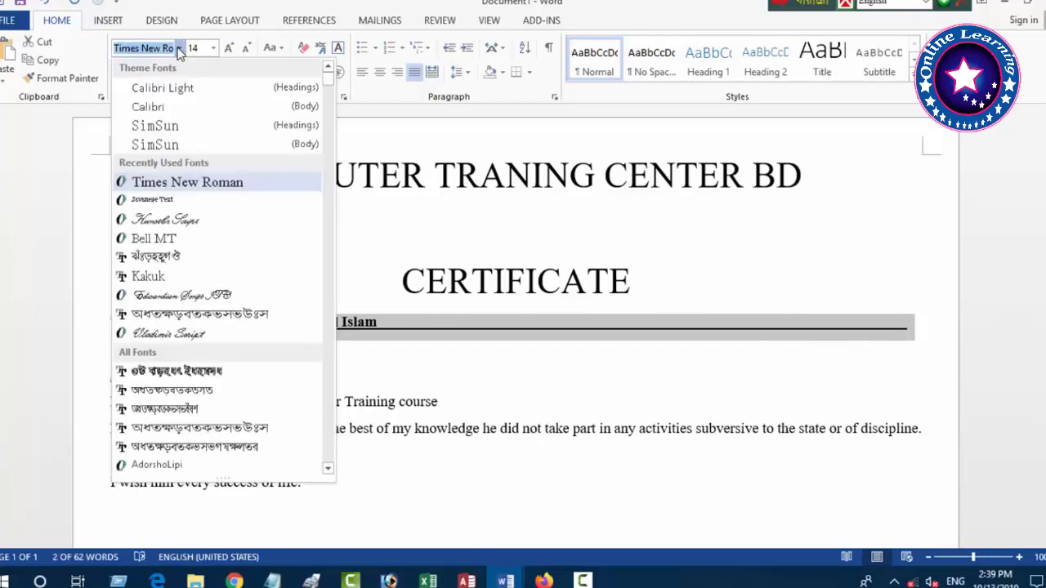
click(188, 217)
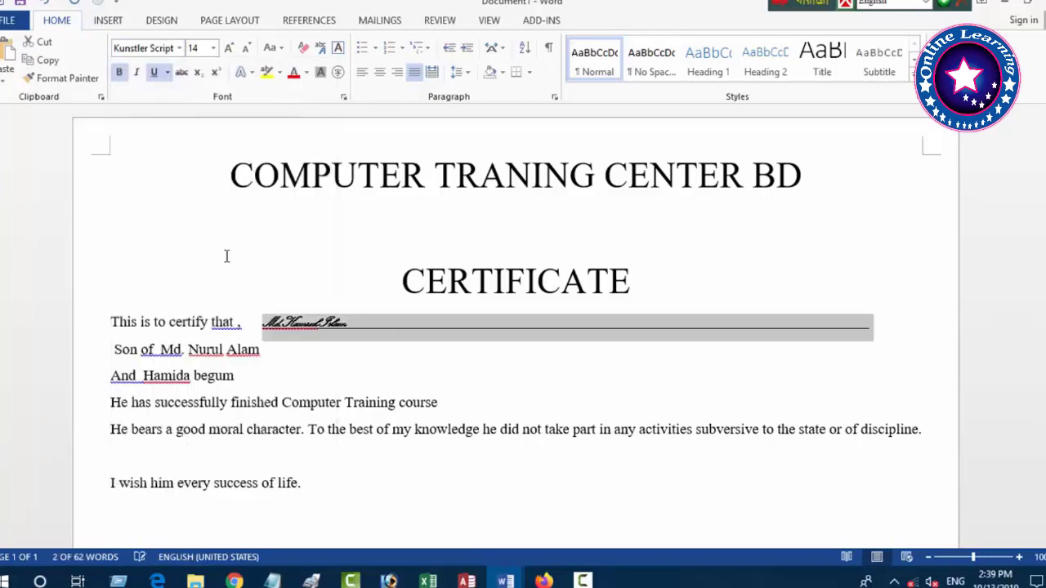
- Set the recipient's name and its underlined blank in Edwardian Script ITC
click(179, 48)
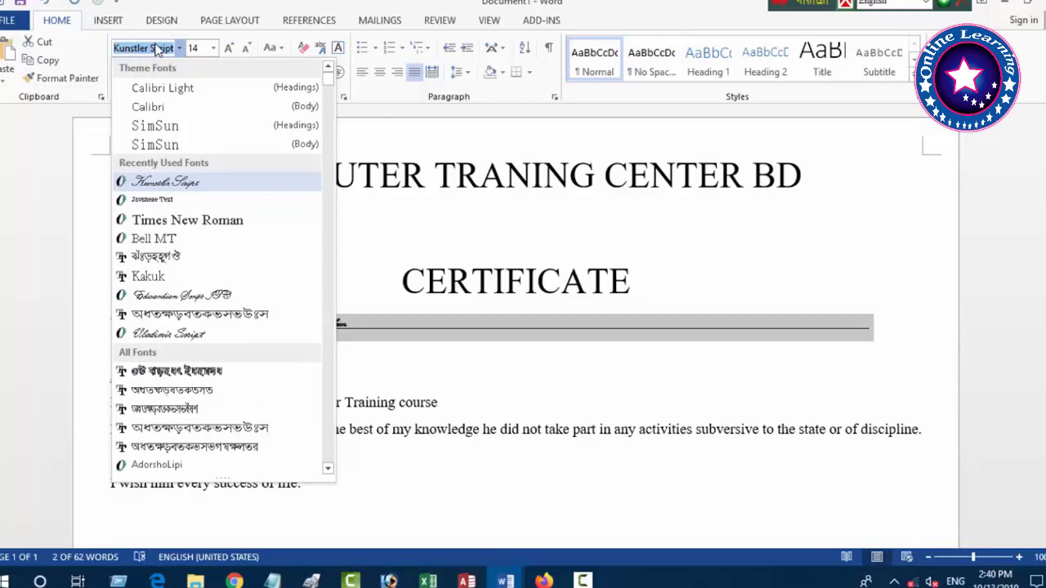
key(Up)
key(Up)
text(t)
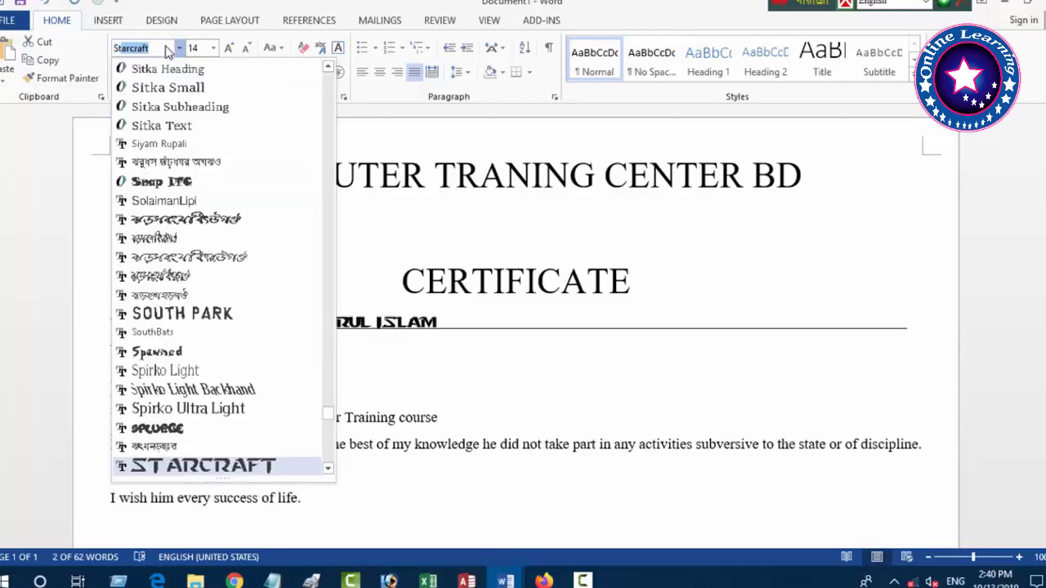
text(l)
key(BackSpace)
key(BackSpace)
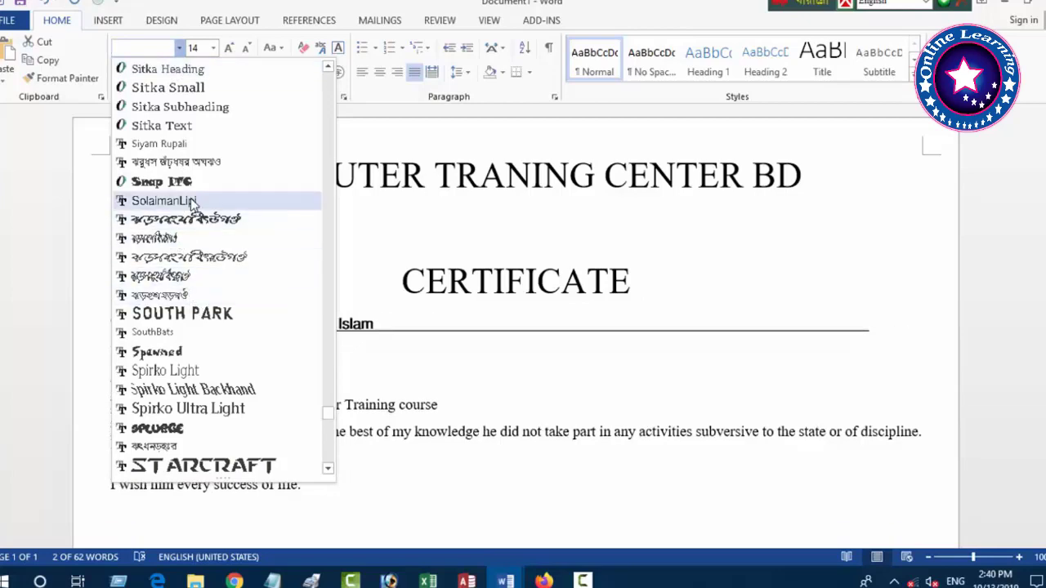
scroll(180, 226, up, 10)
scroll(175, 229, up, 20)
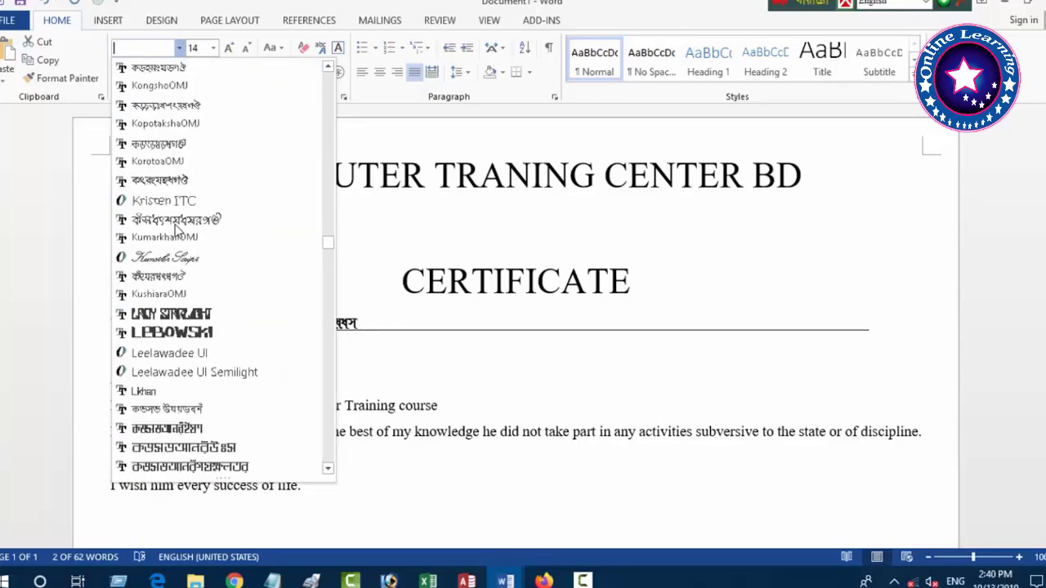
scroll(175, 228, up, 20)
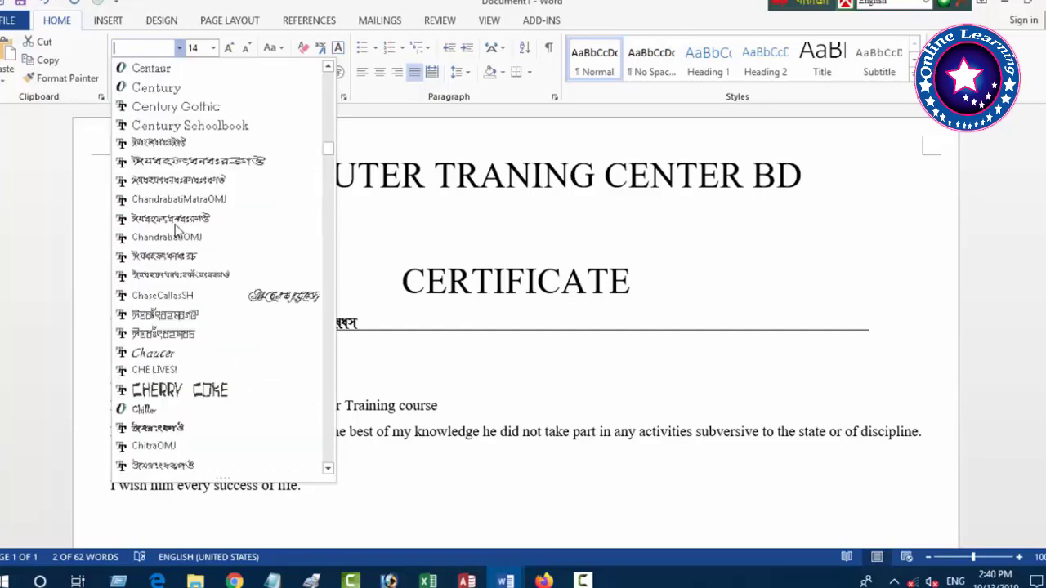
scroll(175, 230, up, 15)
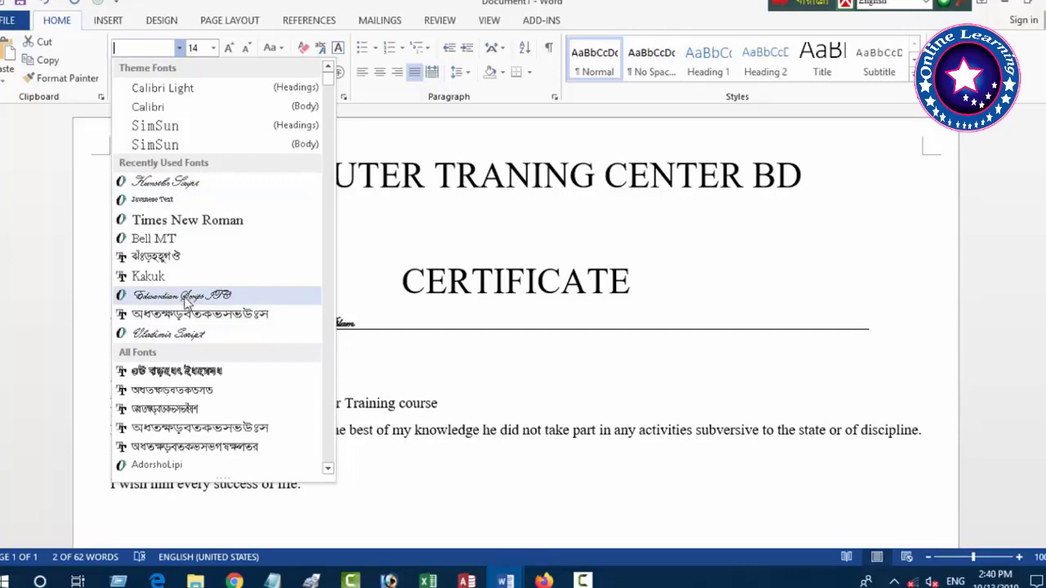
click(187, 299)
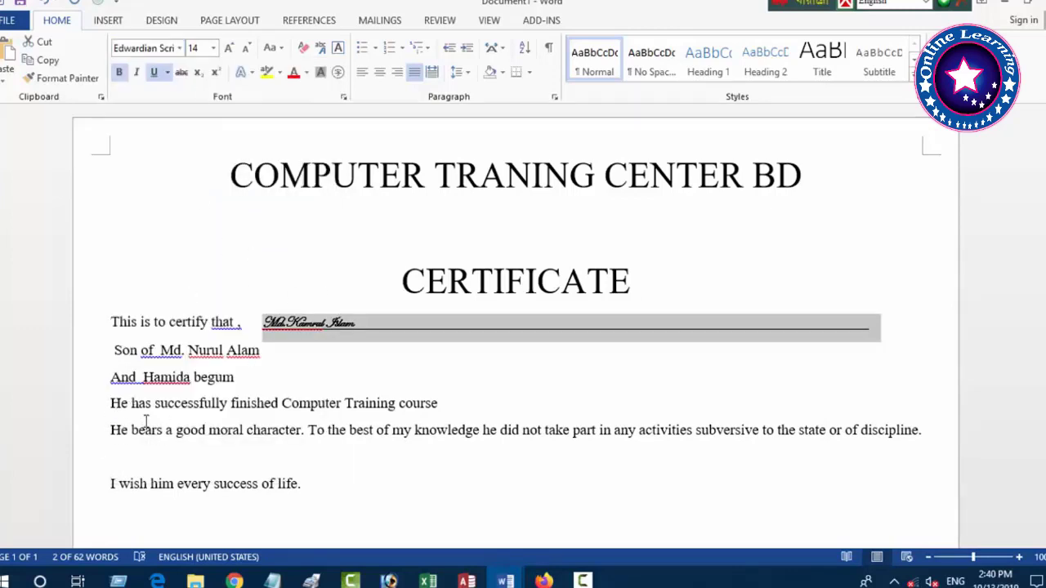
- Format the opening phrase "This is to certify that" in Edwardian Script ITC
drag(112, 319, 237, 323)
click(179, 48)
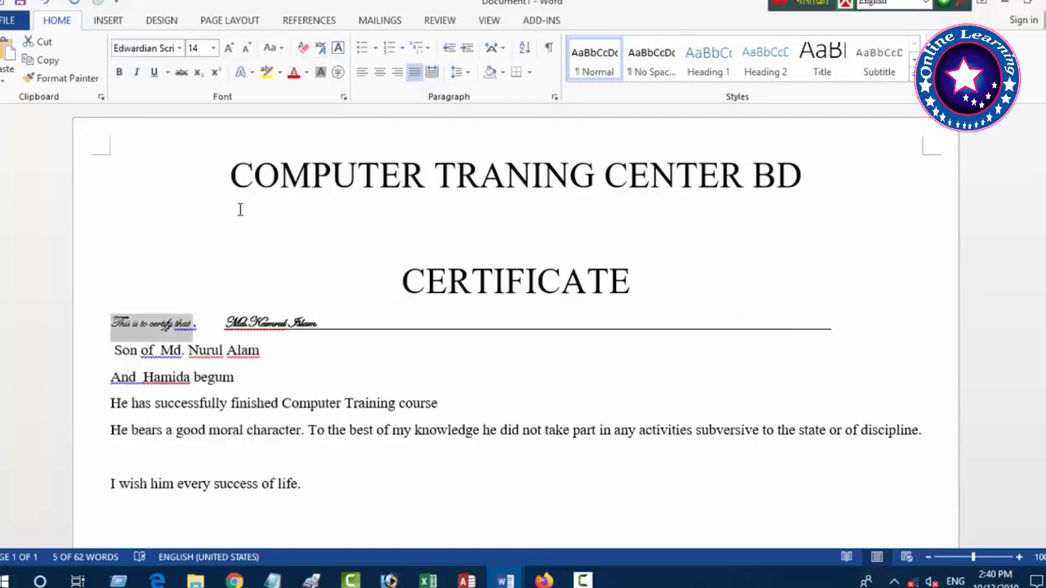
- Try Vladimir Script on "This is to certify that" and preview other fonts for it
click(181, 50)
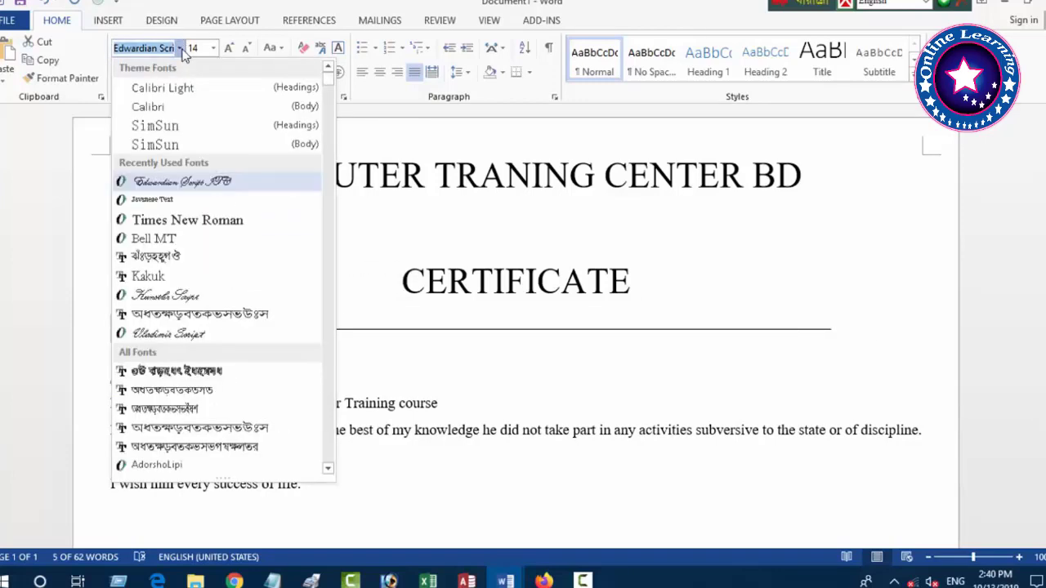
click(194, 333)
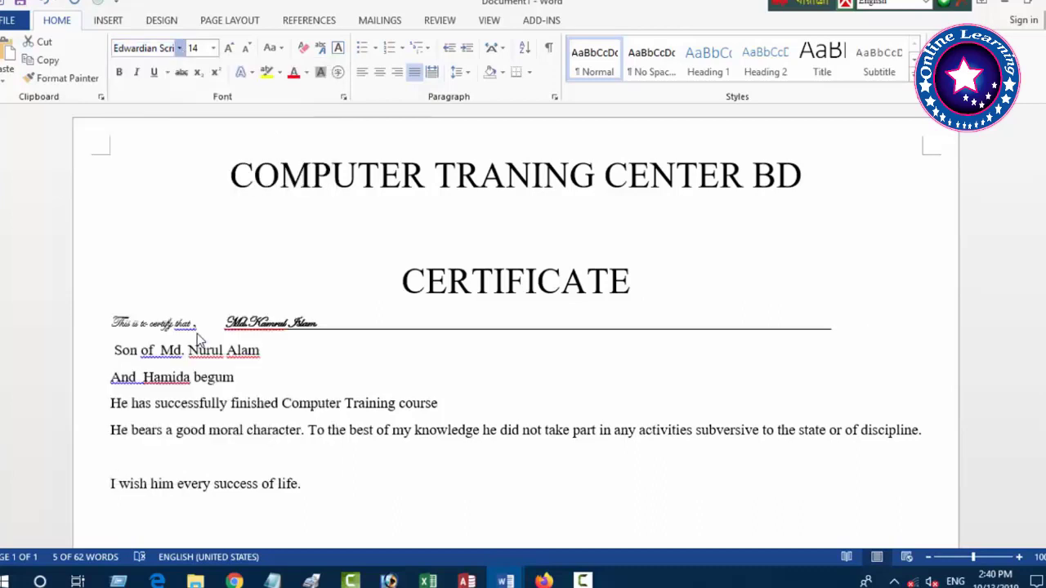
click(180, 49)
scroll(205, 389, down, 15)
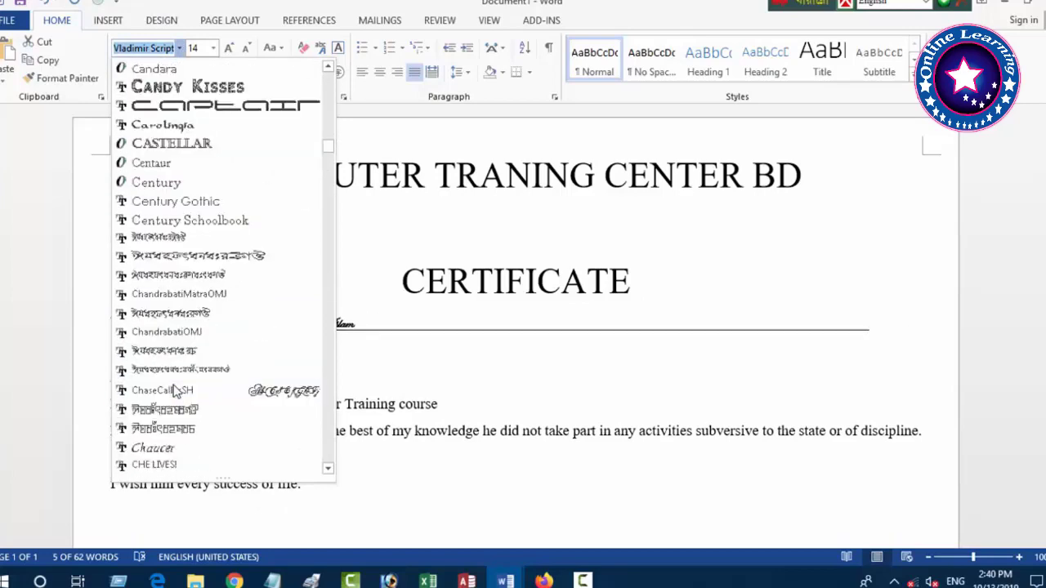
scroll(174, 392, down, 10)
scroll(175, 394, down, 8)
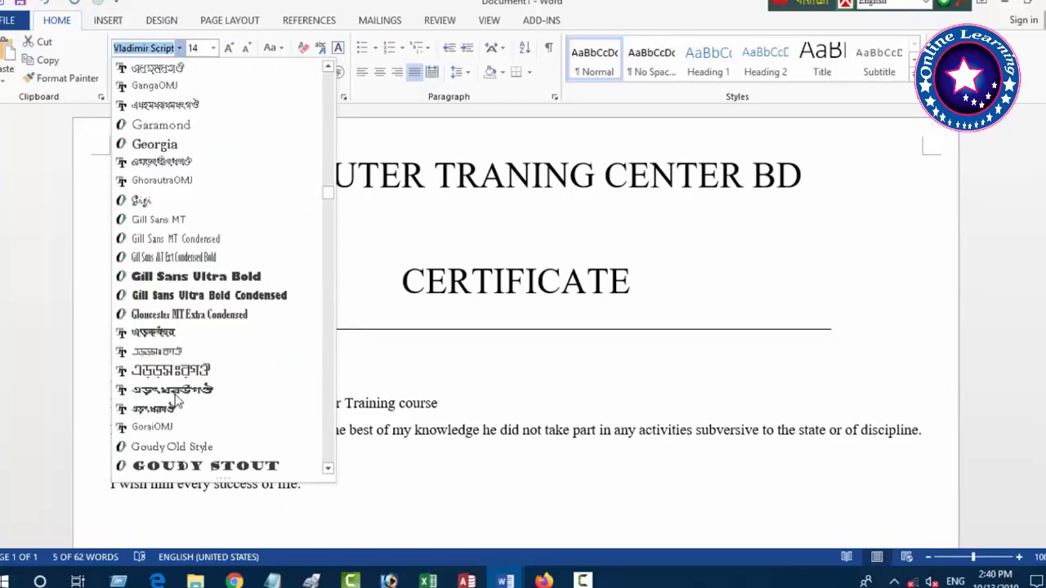
click(183, 49)
click(184, 49)
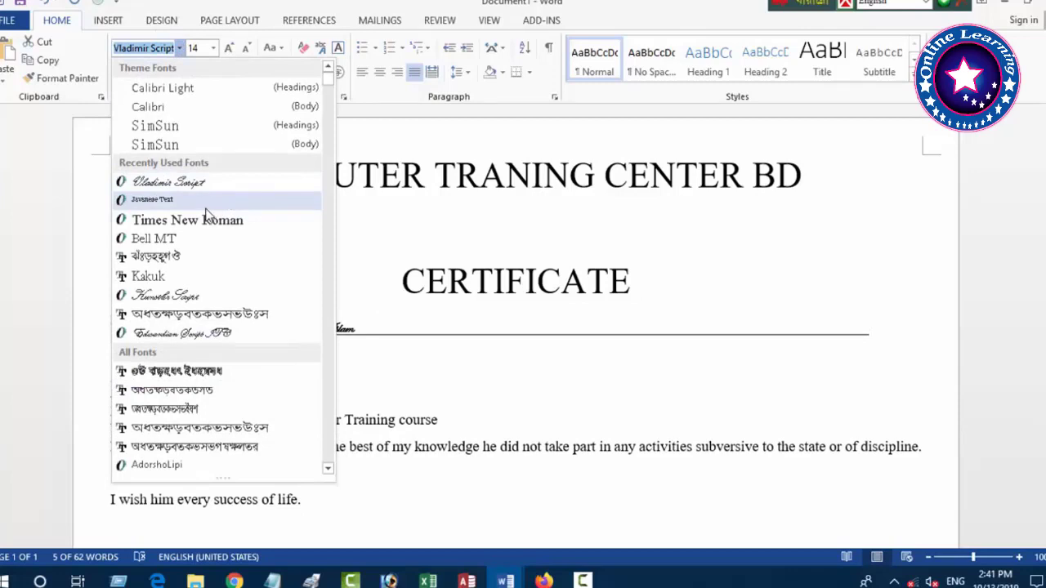
click(197, 181)
- Set "This is to certify that" in Edwardian Script ITC at 16 pt
click(182, 49)
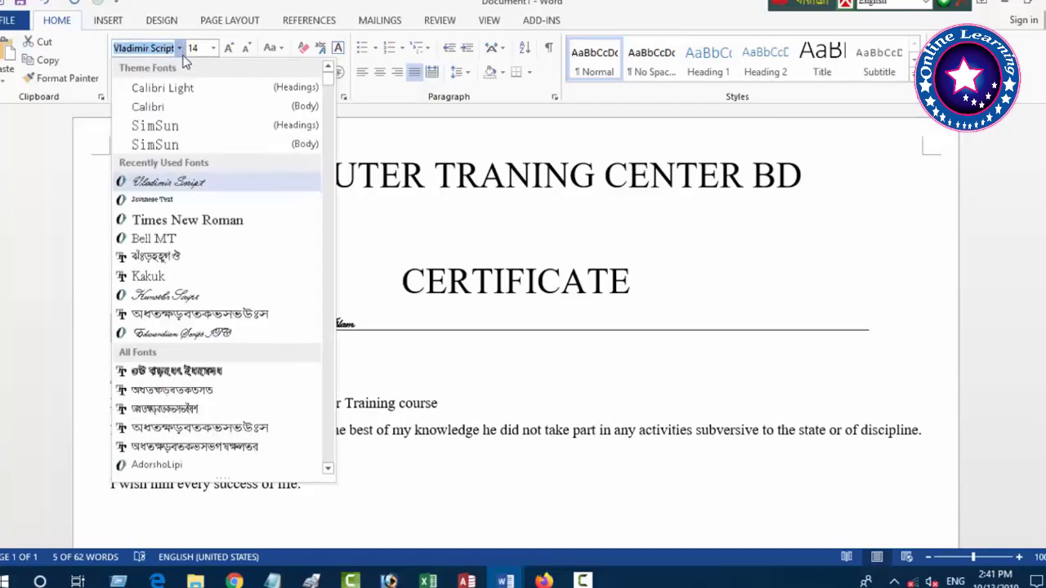
click(209, 335)
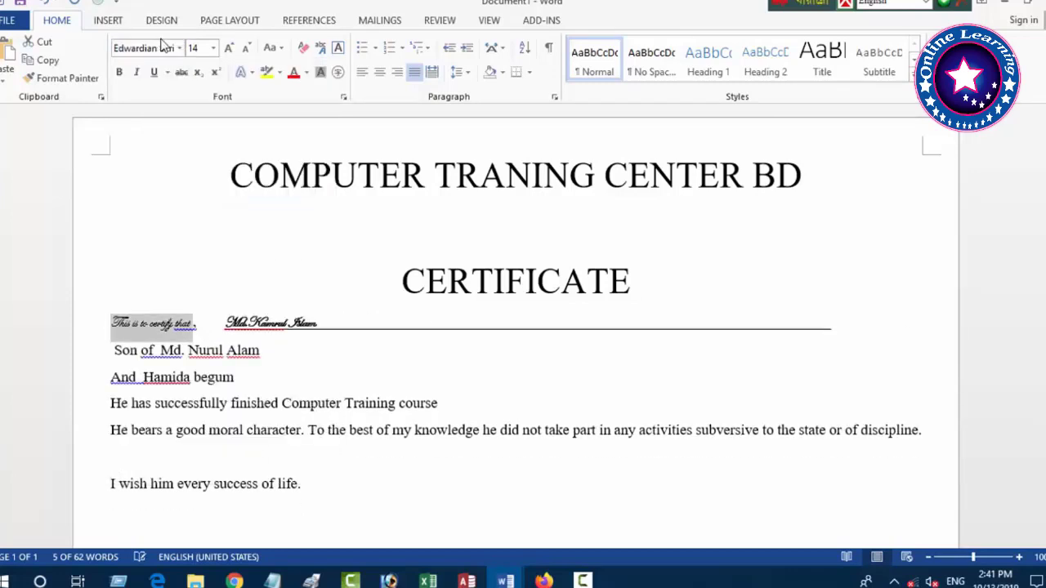
click(213, 48)
click(196, 163)
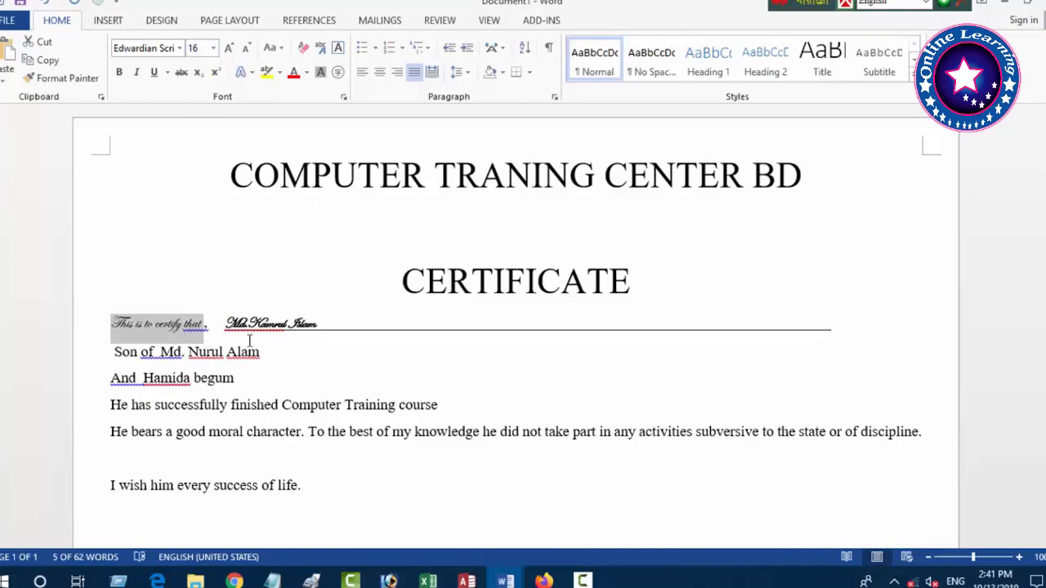
- Try Brush Script MT and Palace Script MT on the phrase "This is to certify that"
click(180, 48)
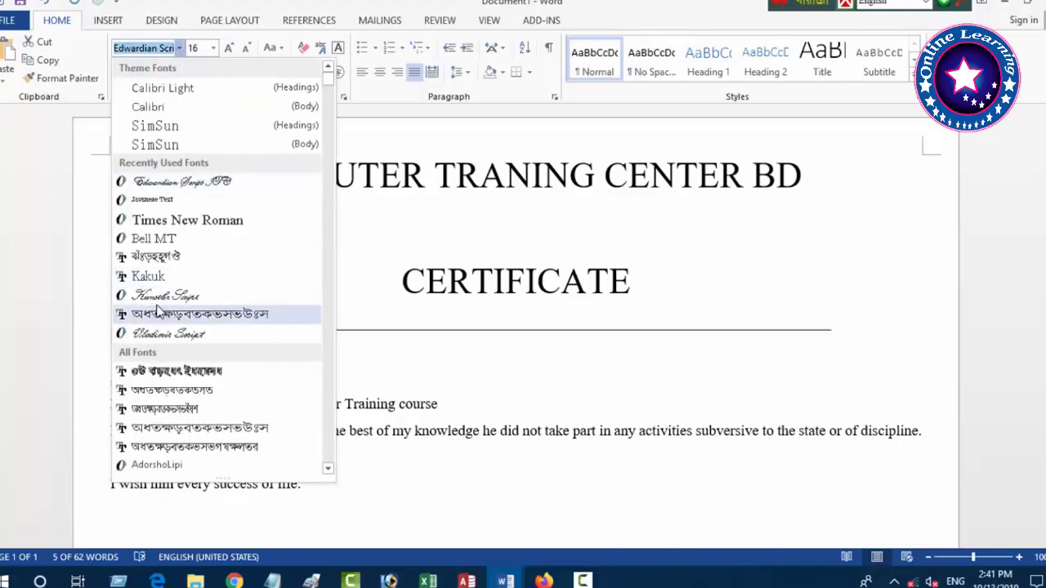
scroll(188, 368, down, 10)
click(174, 424)
click(180, 48)
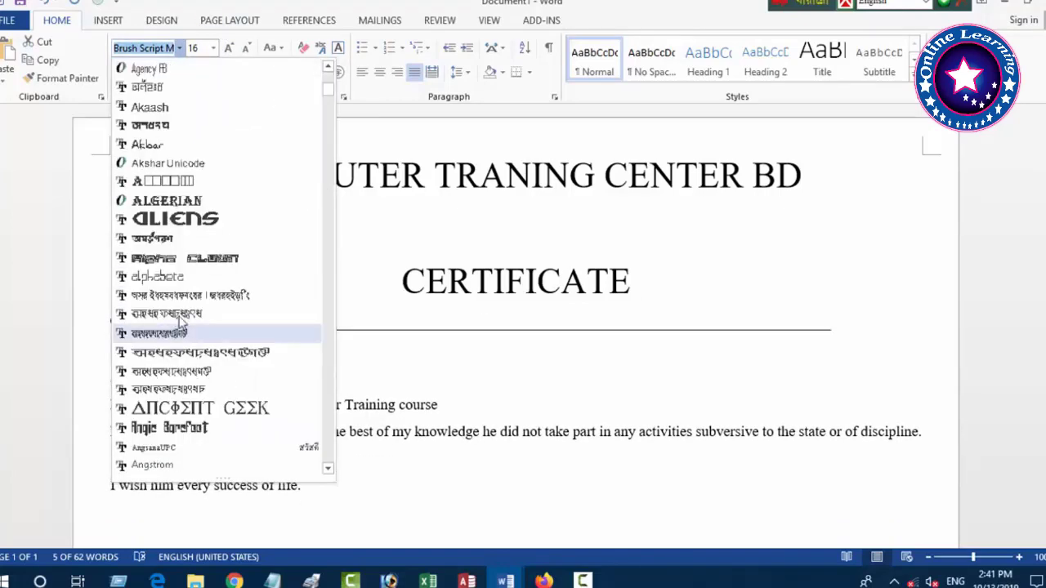
scroll(185, 325, down, 10)
scroll(164, 384, down, 15)
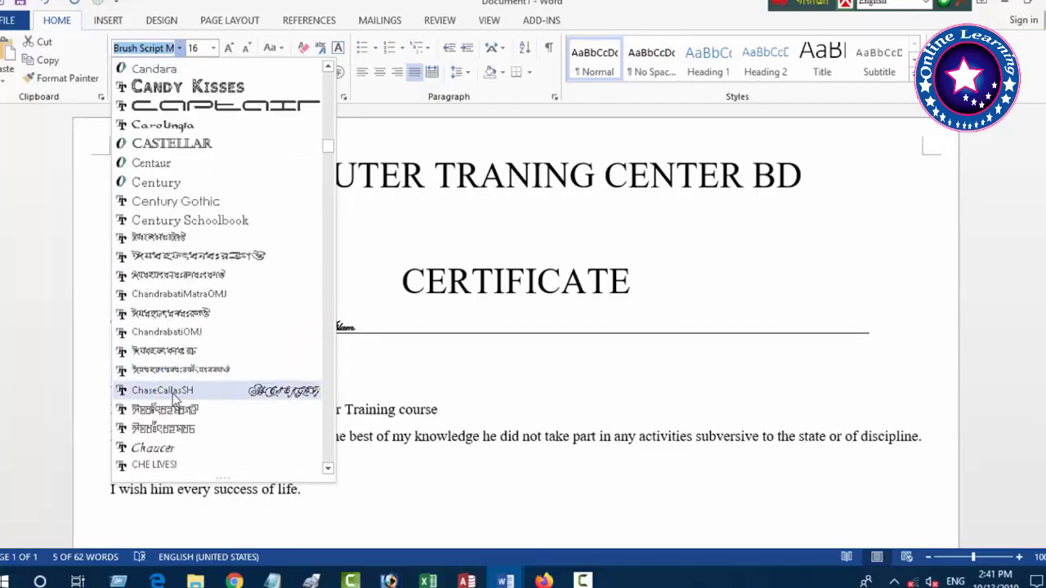
scroll(150, 384, down, 20)
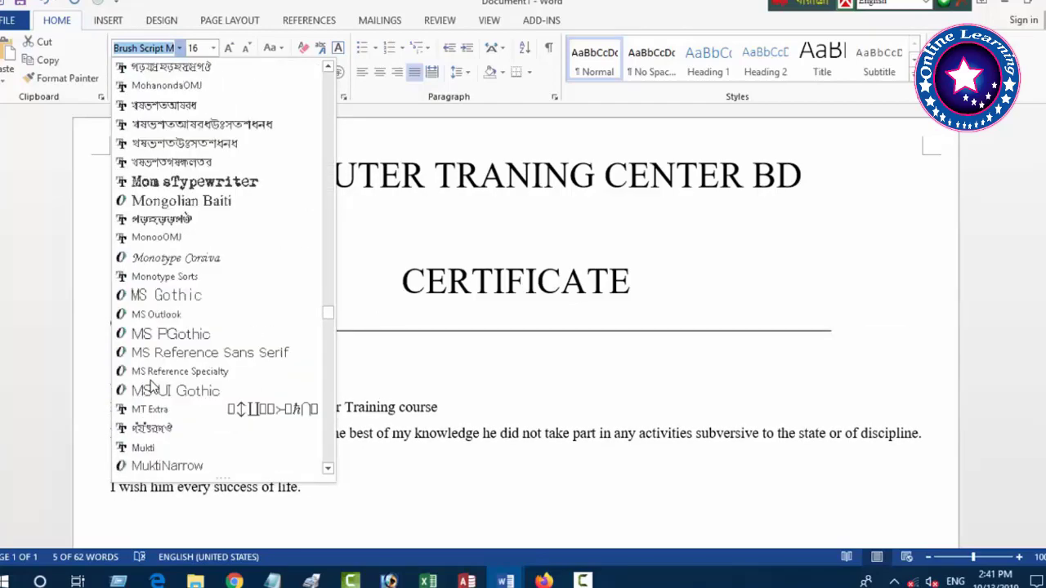
click(196, 467)
- Look through the remaining fonts and return "This is to certify that" to Edwardian Script ITC
click(180, 48)
scroll(159, 372, down, 20)
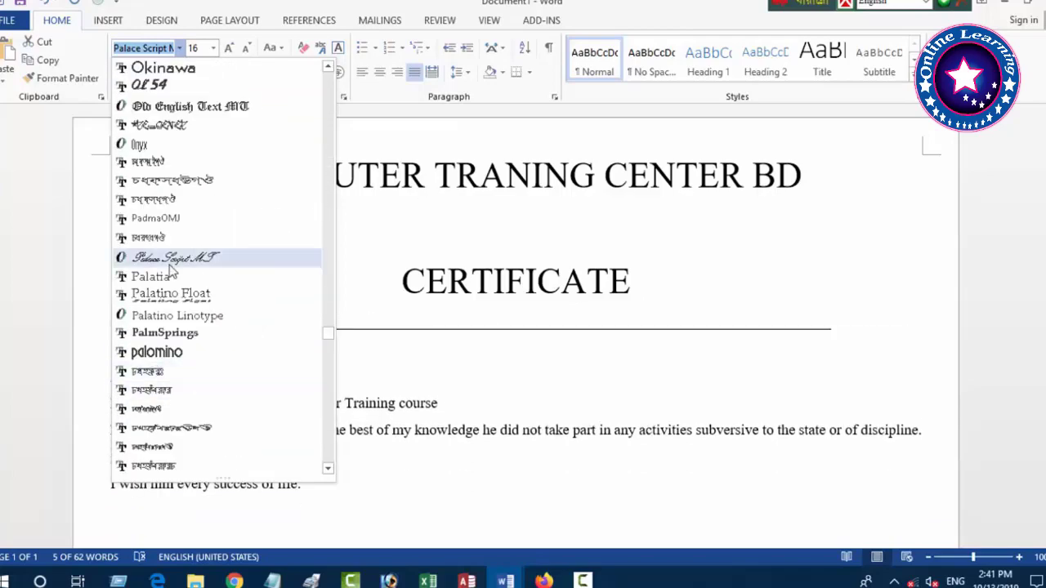
scroll(168, 273, up, 20)
scroll(188, 327, down, 20)
scroll(212, 369, down, 20)
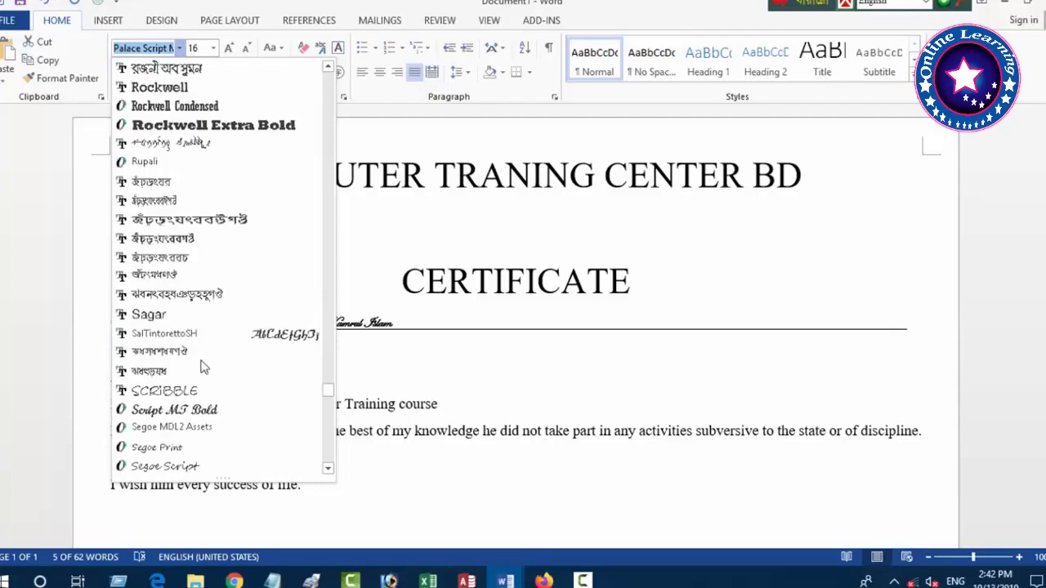
scroll(205, 368, down, 10)
scroll(203, 364, up, 20)
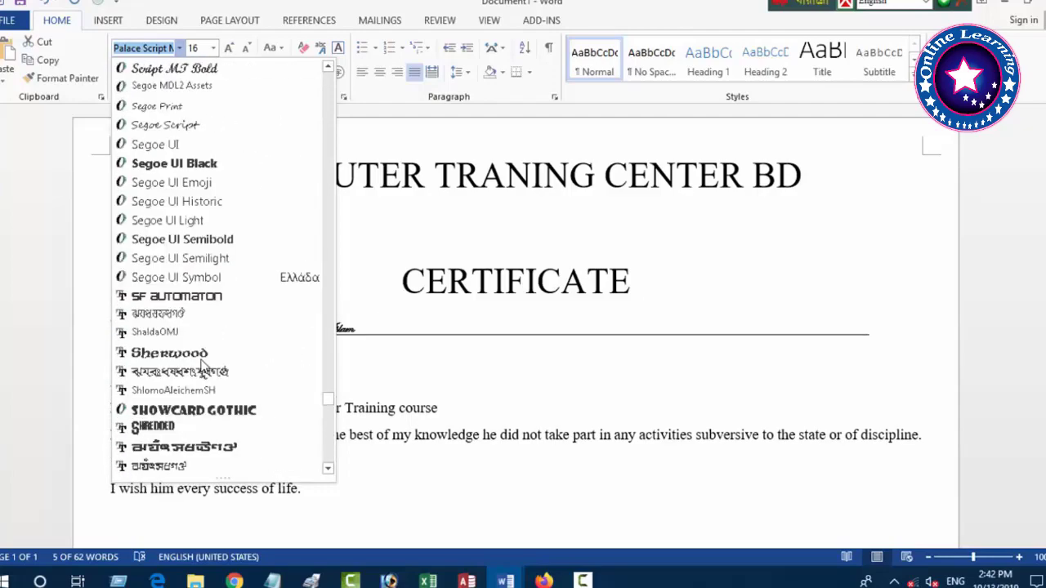
scroll(203, 364, up, 20)
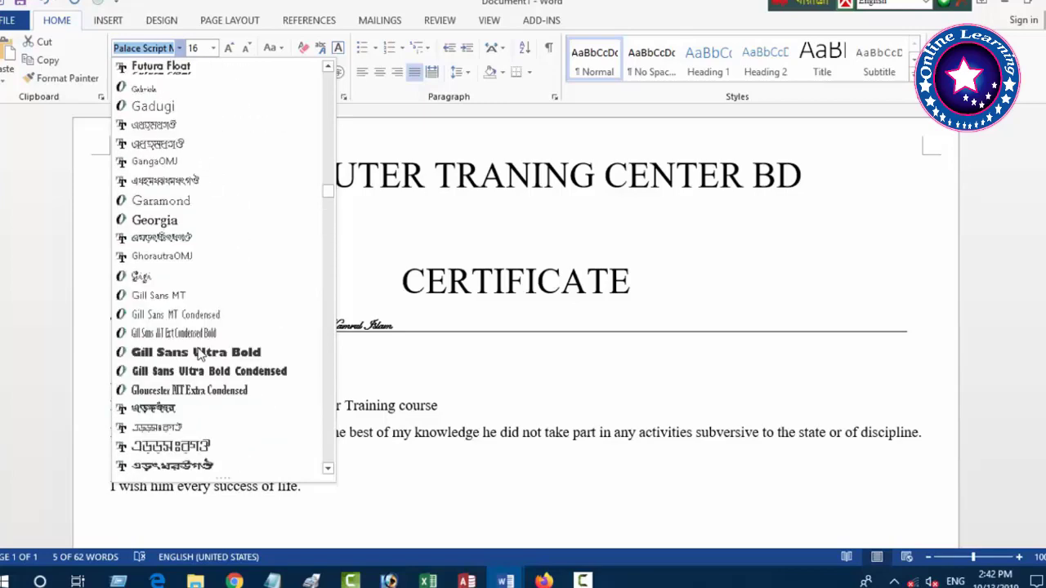
scroll(200, 355, up, 20)
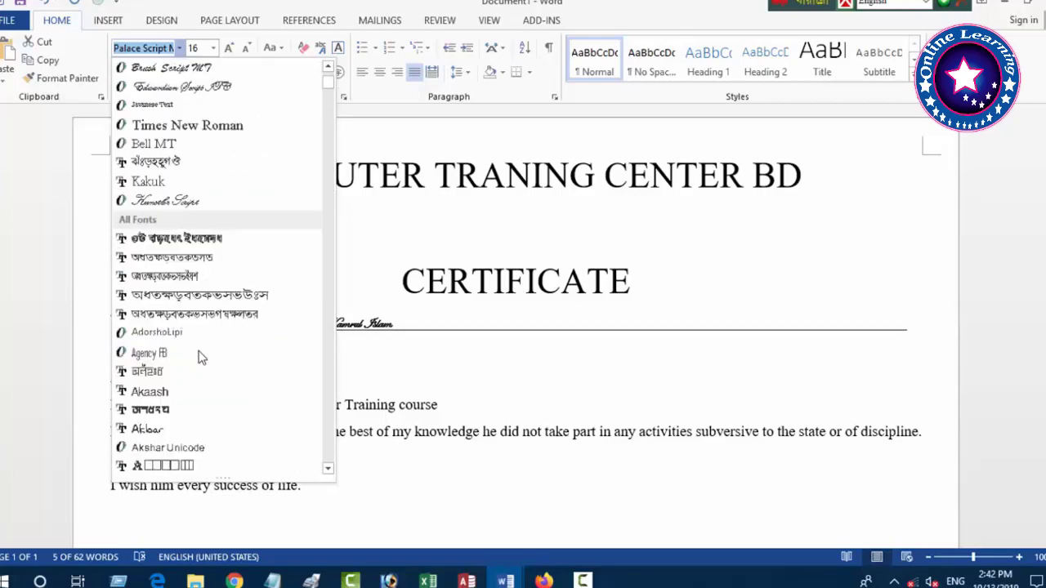
click(183, 90)
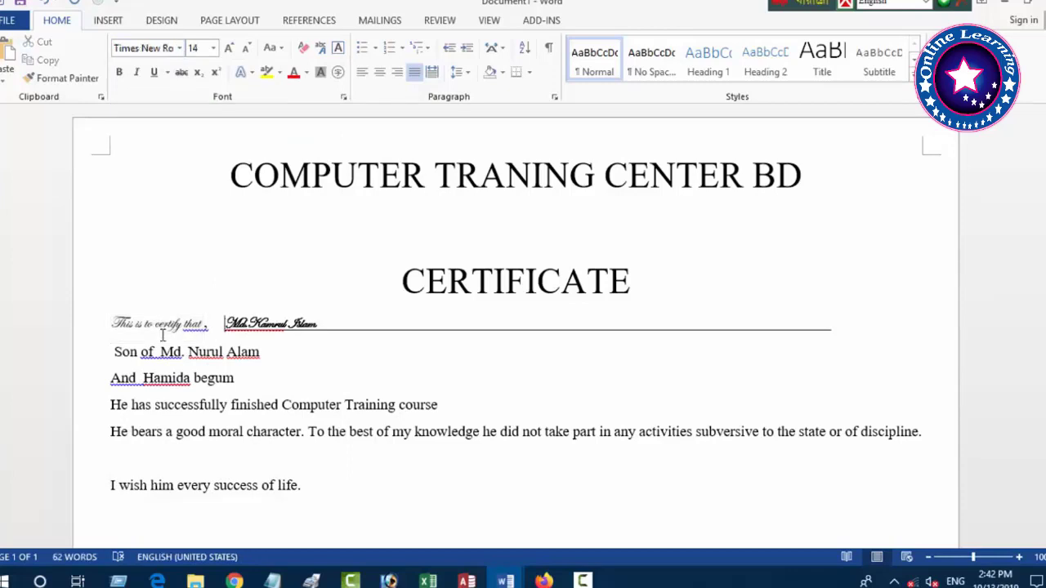
- Change the font of the recipient's name to Palace Script MT
drag(224, 324, 338, 327)
click(179, 49)
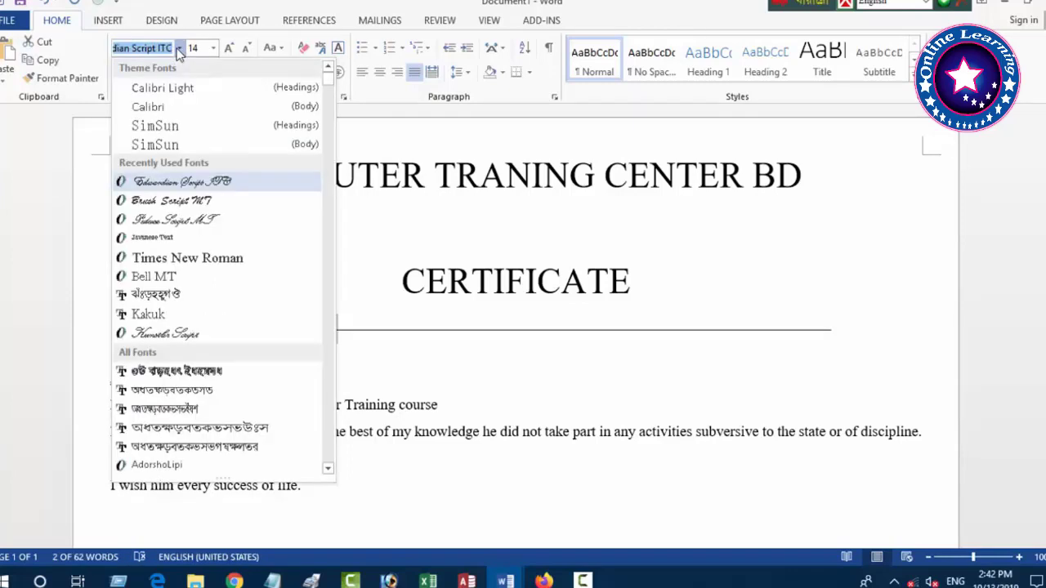
click(175, 215)
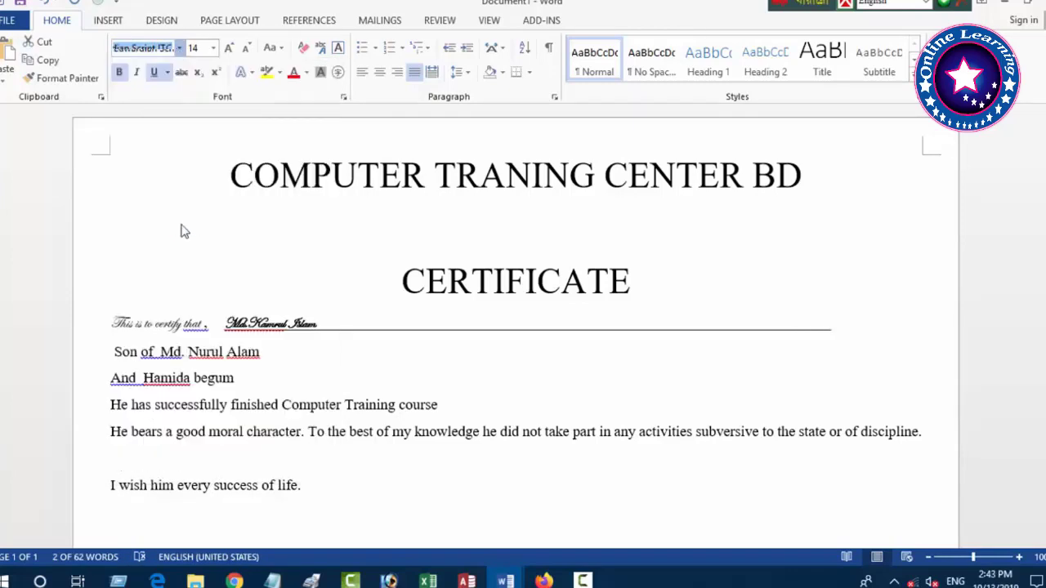
- Look through the font list and set the recipient's name in Edwardian Script ITC
click(179, 49)
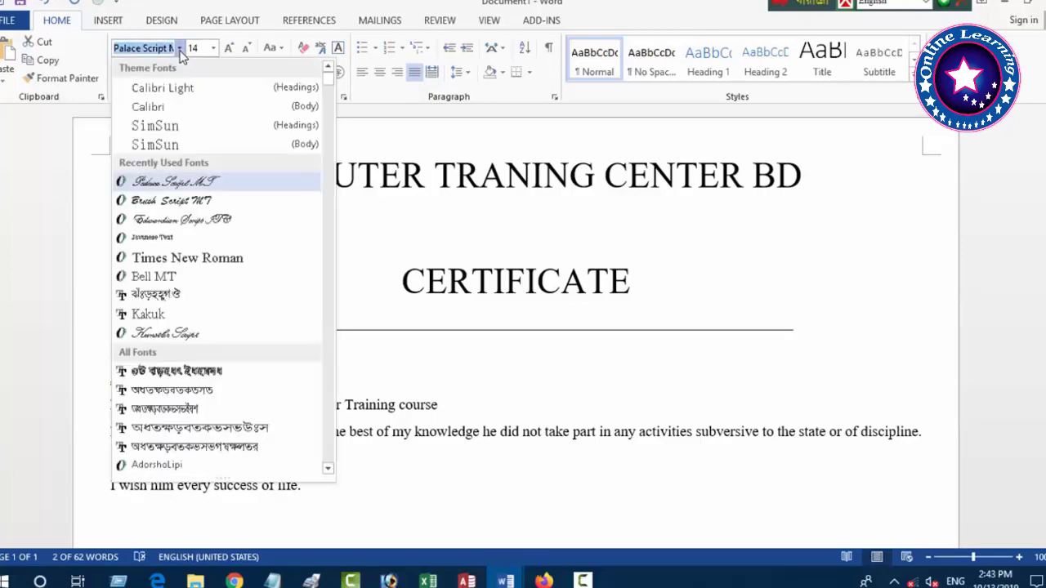
scroll(166, 251, down, 15)
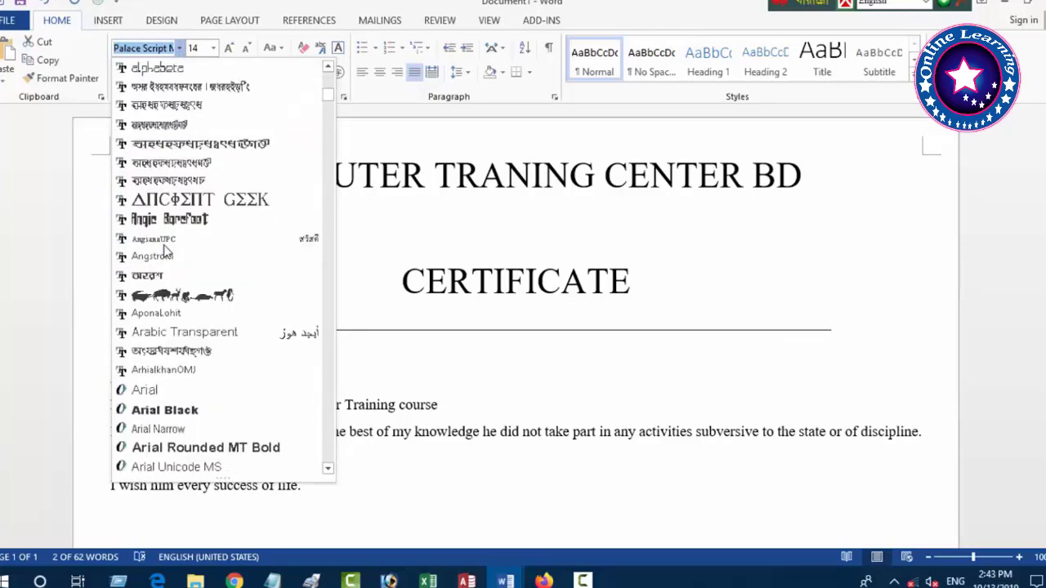
scroll(166, 251, down, 20)
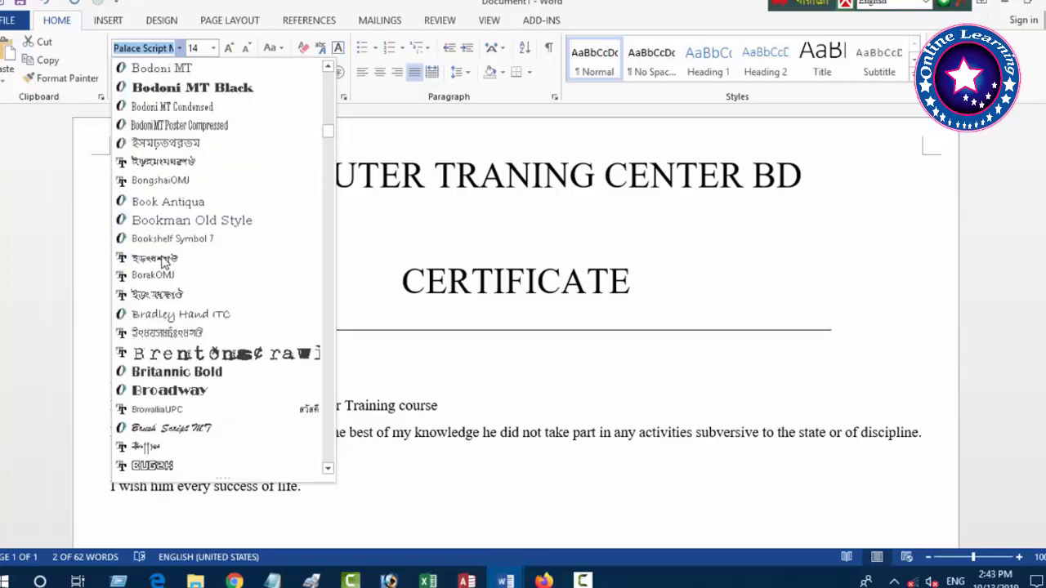
scroll(162, 260, down, 8)
click(179, 465)
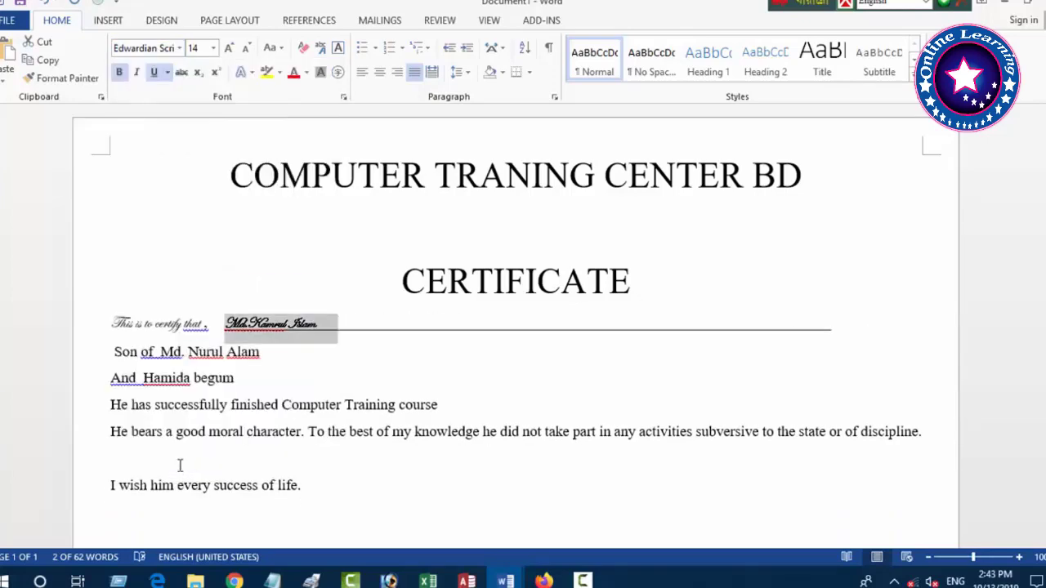
- Try Kunstler Script on the phrase "This is to certify that"
drag(113, 323, 207, 330)
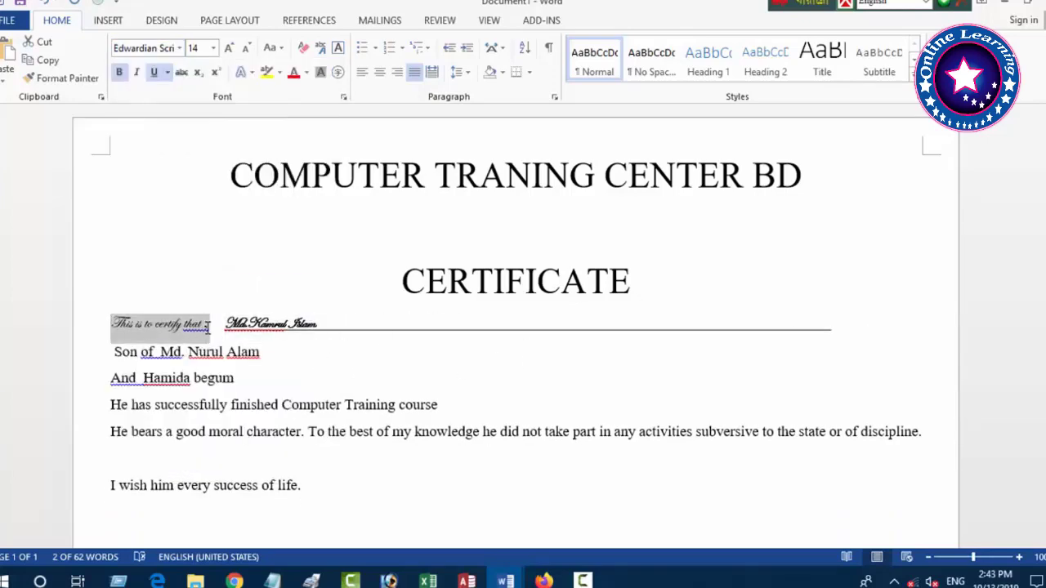
click(180, 48)
click(175, 332)
- Preview one listed font after another on "This is to certify that" and apply Brush Script MT
click(179, 47)
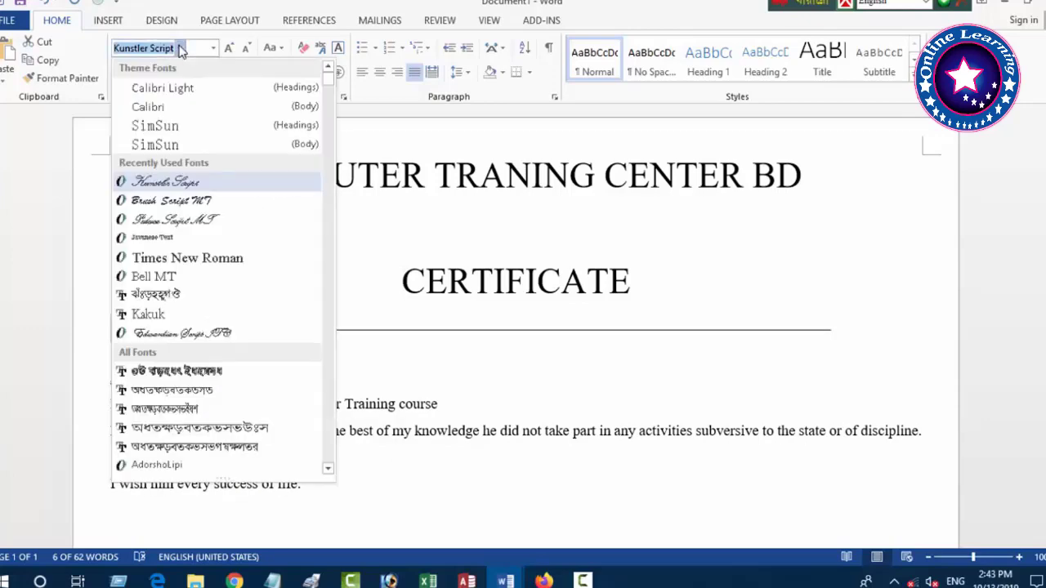
scroll(156, 304, down, 12)
text(SimSun)
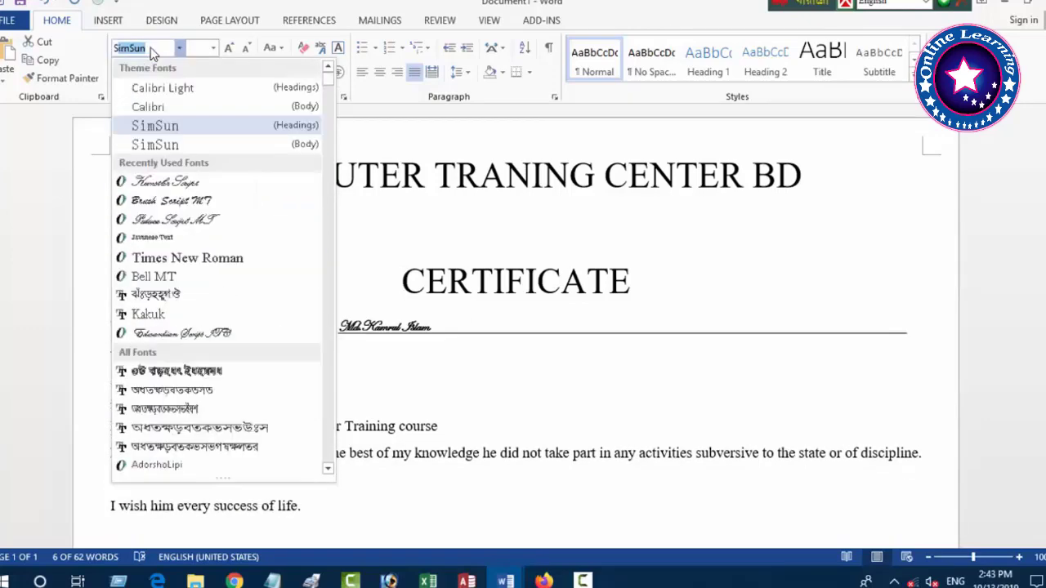
key(Down)
key(Down)
key(Down)
key(Down)
key(Down)
key(Down)
key(Down)
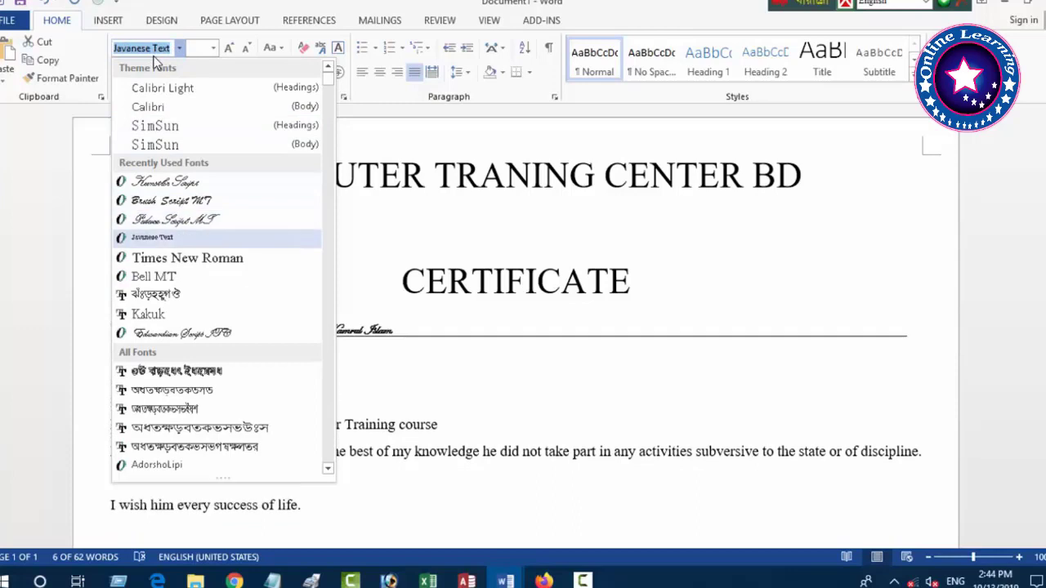
key(Up)
key(Down)
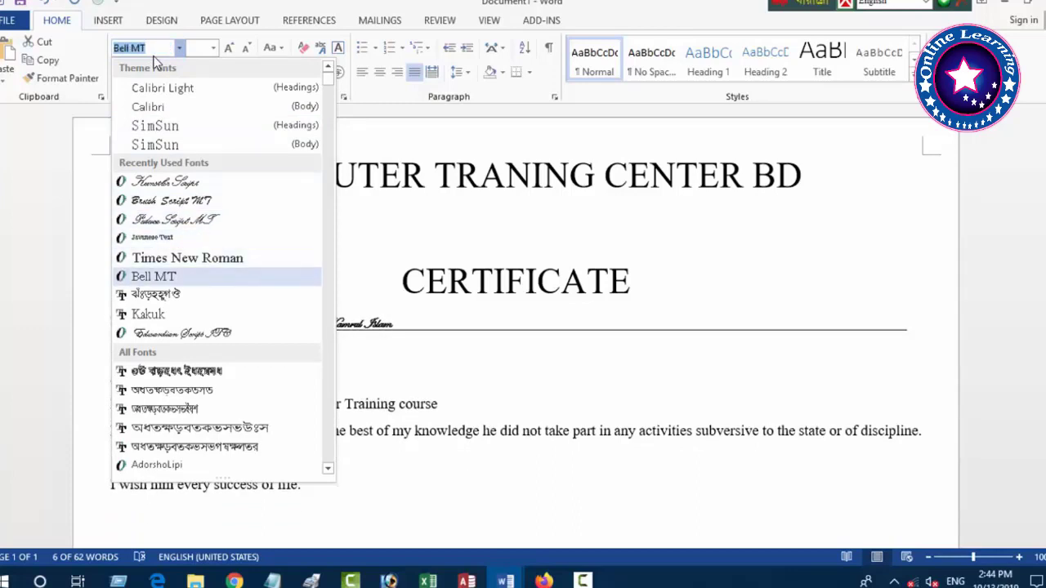
key(Down)
key(Down)
key(Down)
key(Down)
key(Down)
key(Down)
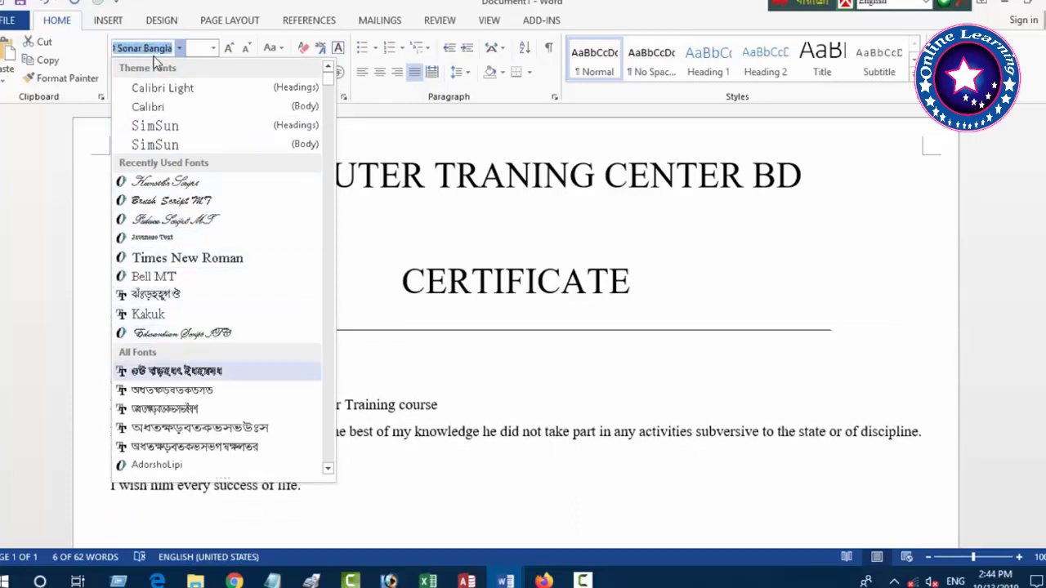
key(Down)
key(Down)
key(Down)
key(Down)
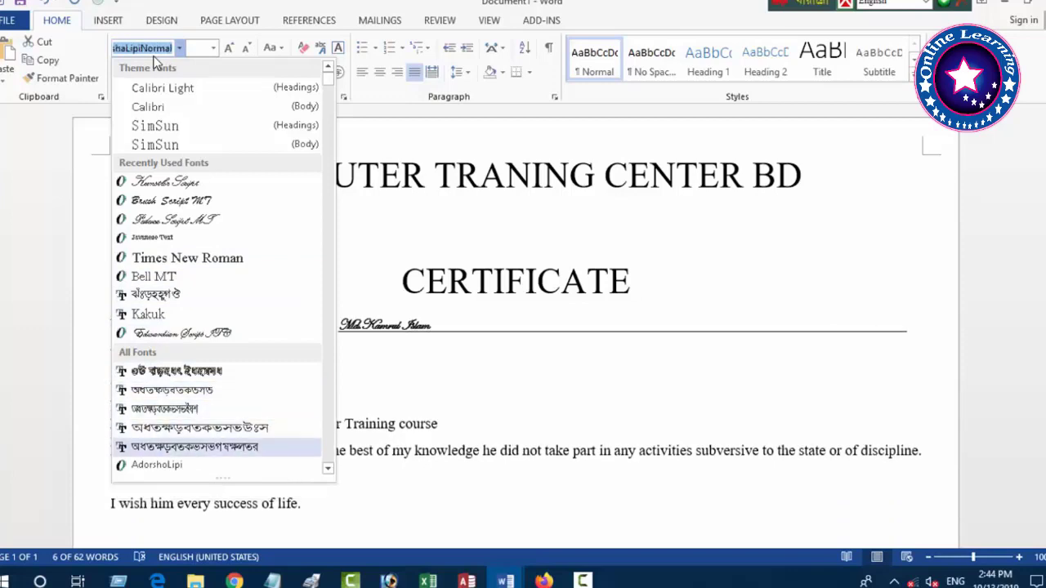
key(Down)
key(Down)
key(Down)
key(Down)
key(Down)
key(Down)
key(Down)
key(Down)
key(Down)
key(Down)
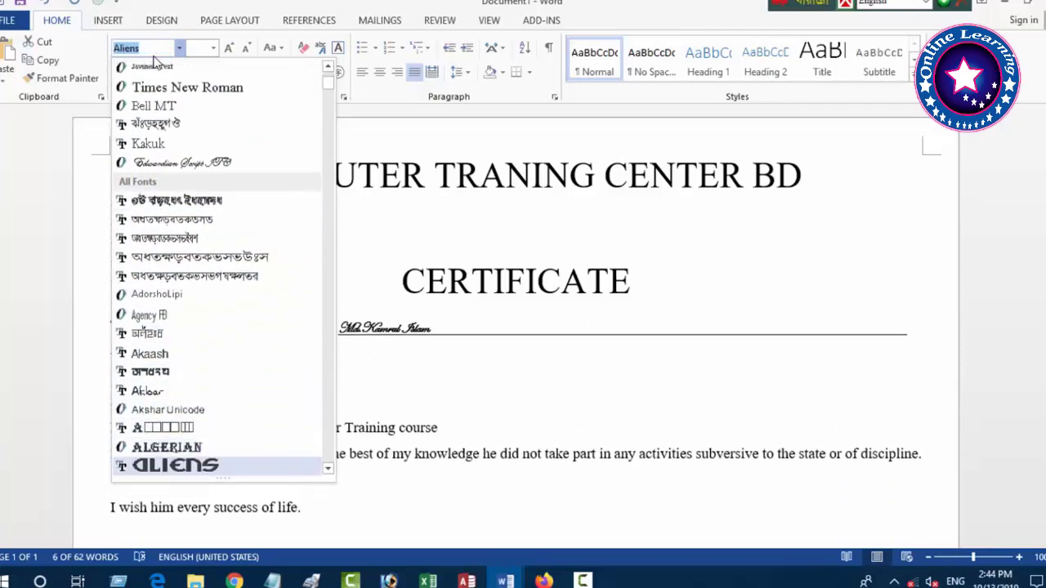
key(Down)
key(Down)
key(Down)
key(Down)
key(Down)
key(Down)
key(Down)
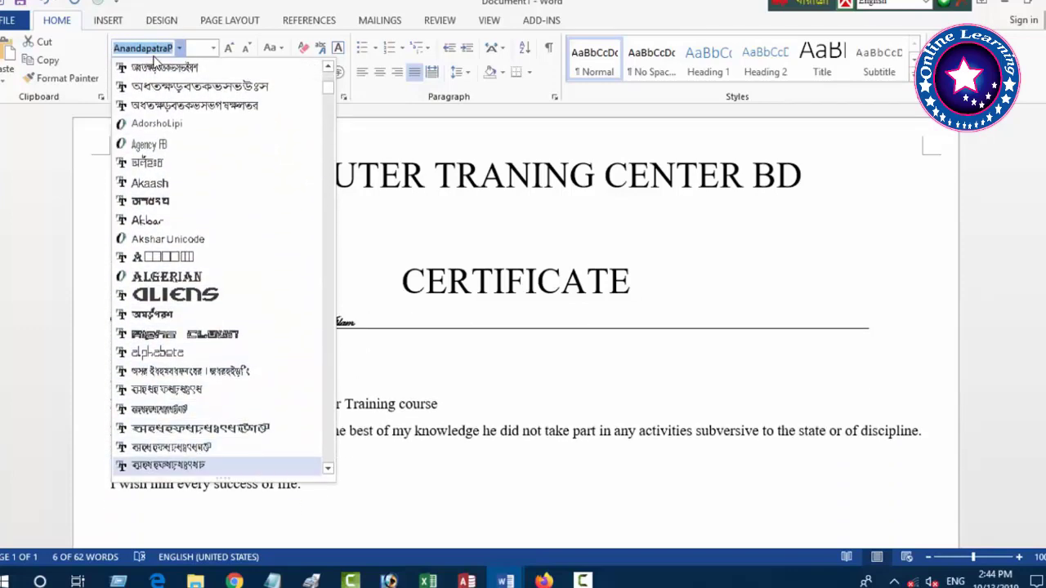
scroll(181, 204, up, 10)
click(181, 205)
click(297, 327)
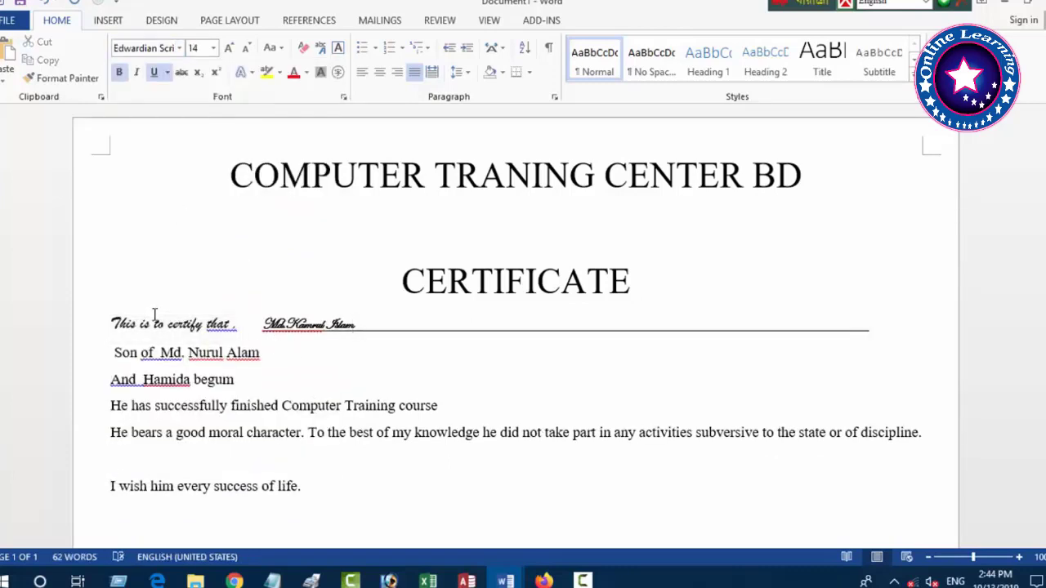
- Set the phrase "This is to certify that" in Times New Roman
drag(111, 324, 237, 323)
click(179, 47)
click(175, 232)
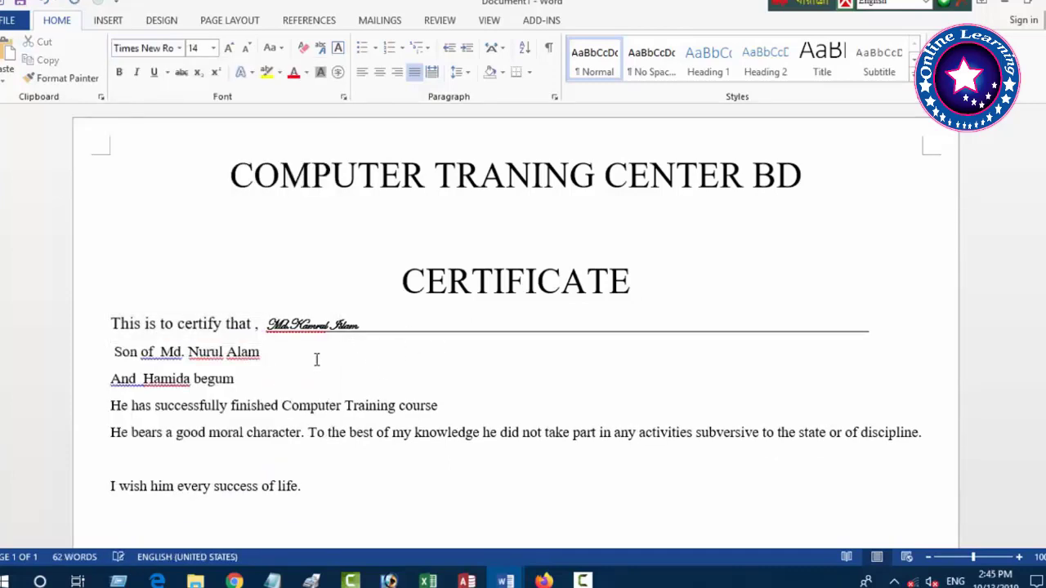
- Insert a tab between "Son of" and the father's name, and make the name bold and underlined
click(161, 353)
key(Tab)
drag(190, 353, 479, 362)
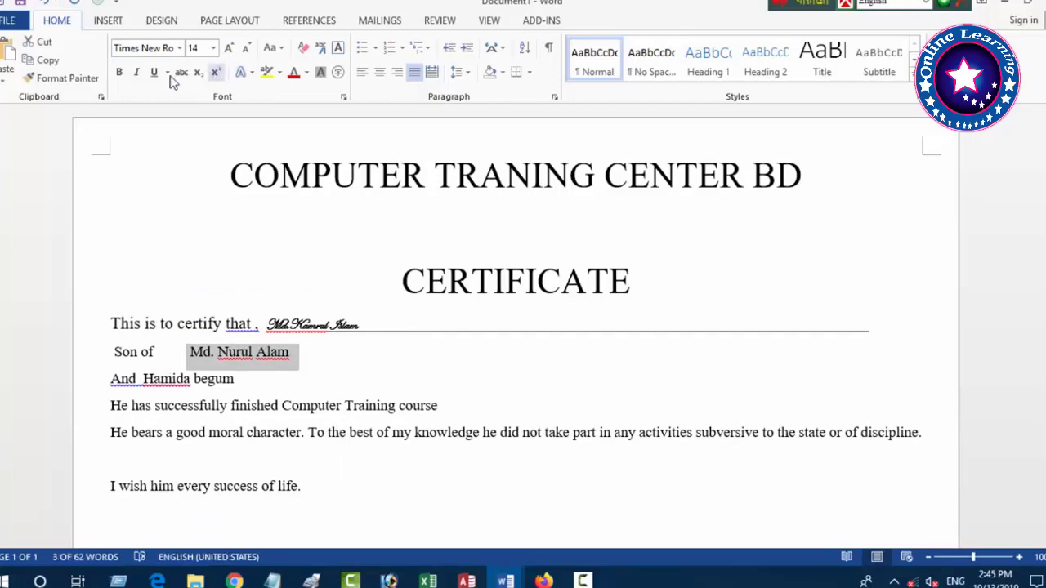
key(ctrl+b)
- Try Palace Script MT and Kunstler Script on the father's name
click(178, 48)
click(171, 220)
click(276, 350)
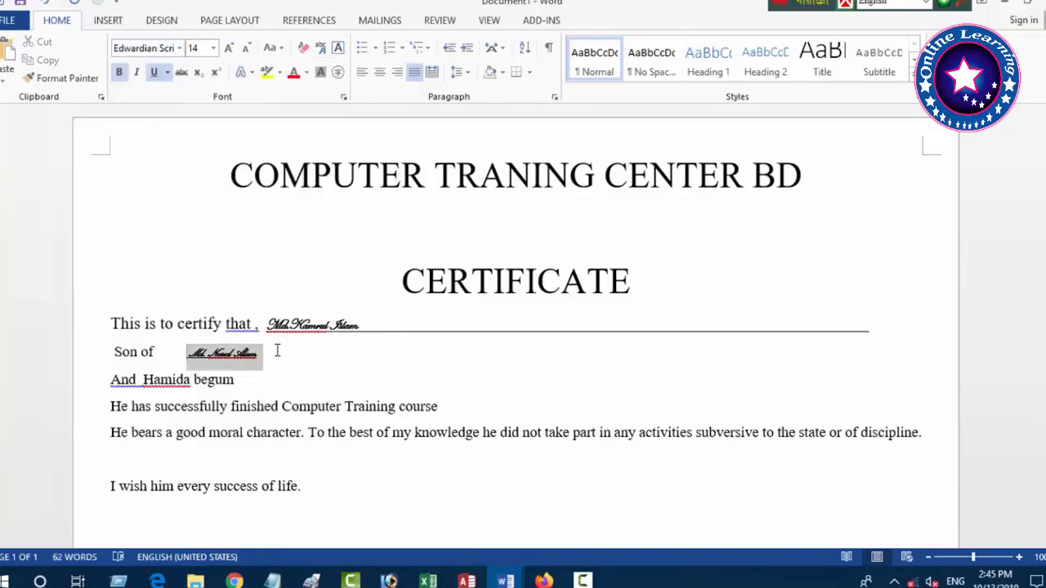
click(178, 48)
click(166, 201)
click(179, 48)
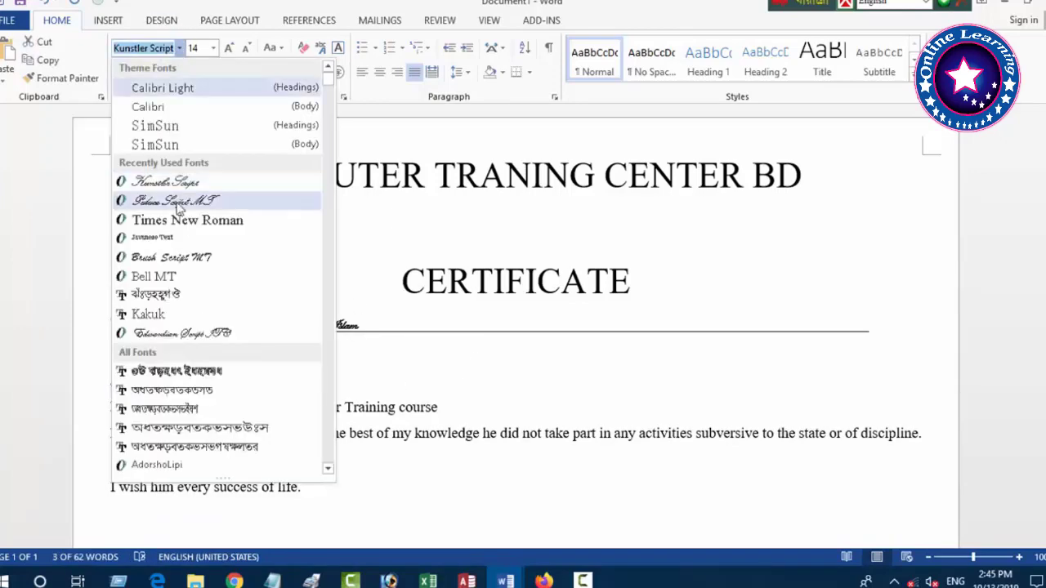
- Match the father's name to the recipient's Edwardian Script ITC font and extend its underline across the line with tabs
click(182, 333)
double_click(150, 46)
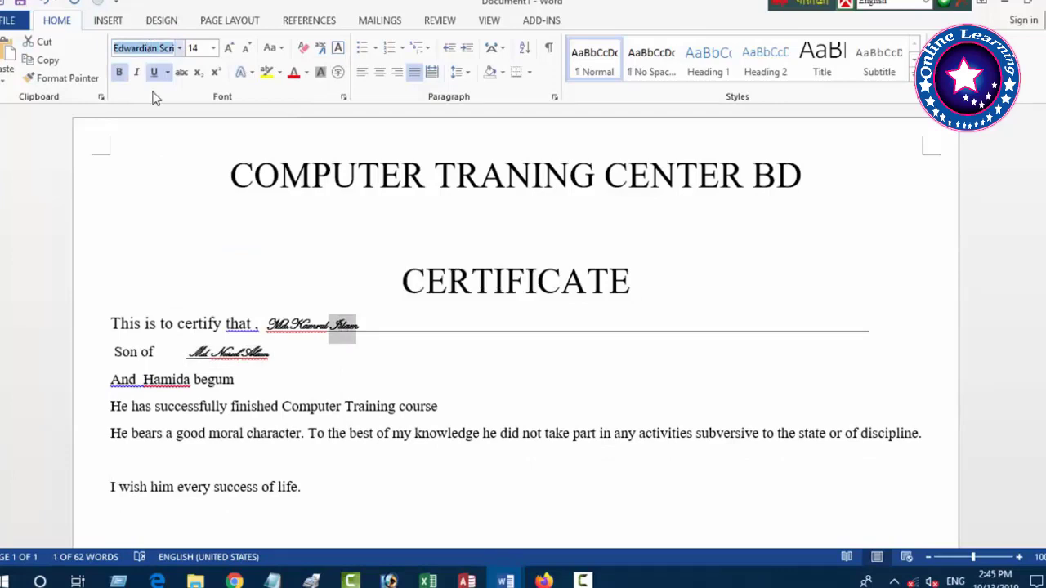
drag(186, 355, 273, 356)
key(Return)
click(286, 352)
key(Tab)
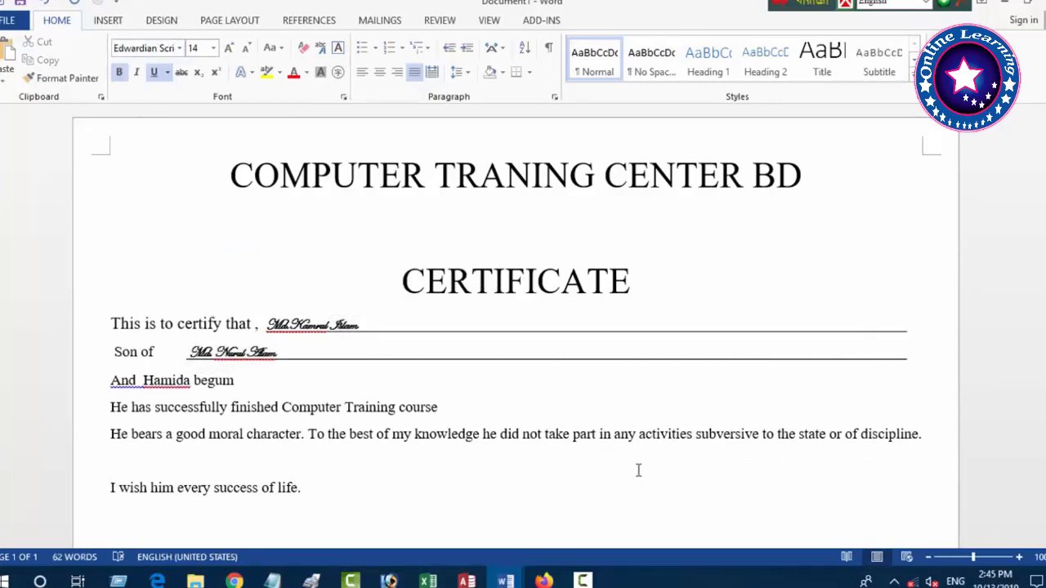
- Space out the mother's name after "And" with tabs and format it in bold Edwardian Script ITC, underlined across the line
click(144, 387)
click(490, 380)
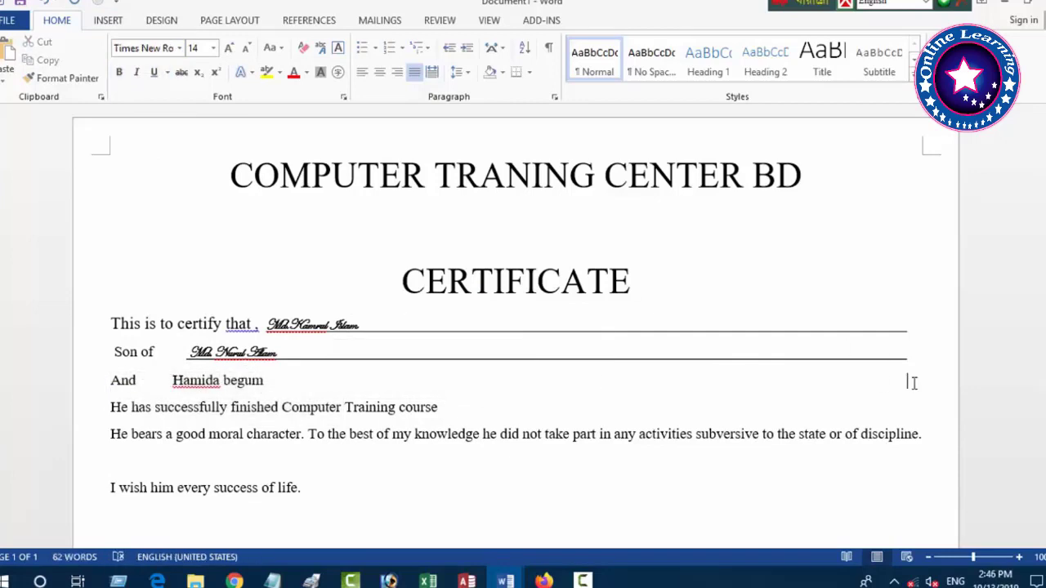
drag(910, 381, 174, 378)
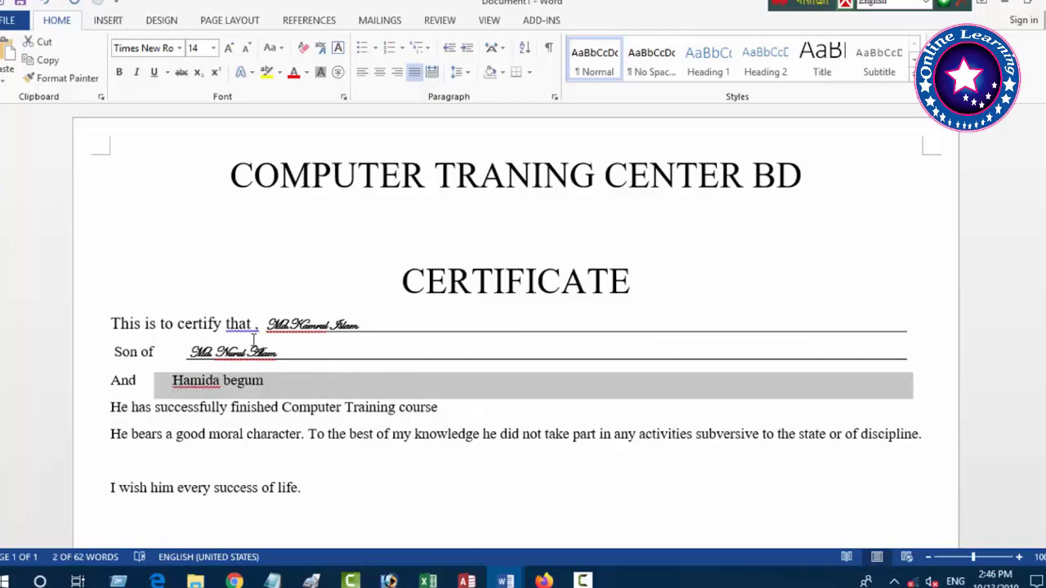
text(Edwardian Script ITC)
key(Return)
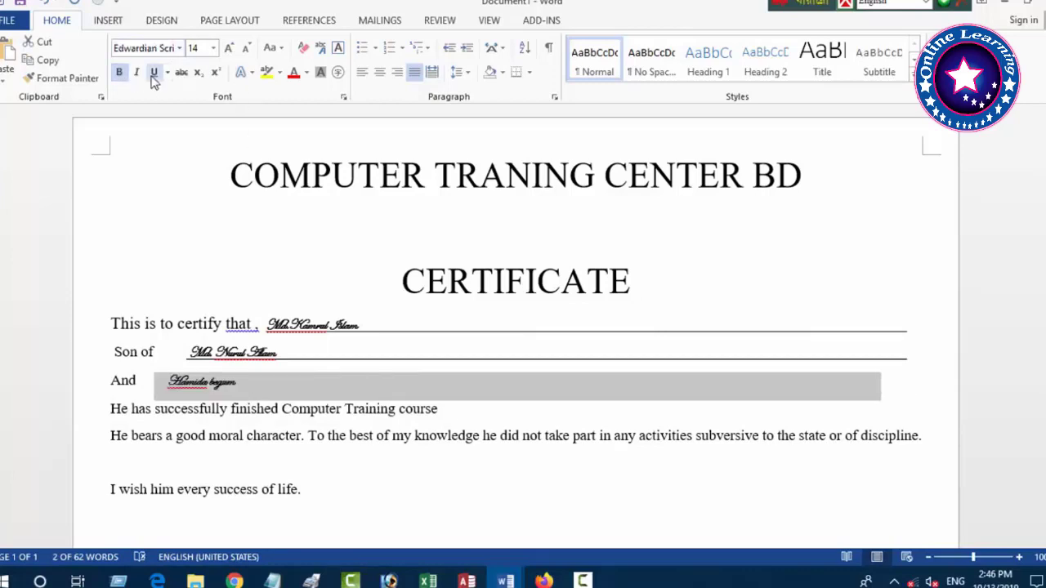
click(153, 72)
click(282, 390)
key(Tab)
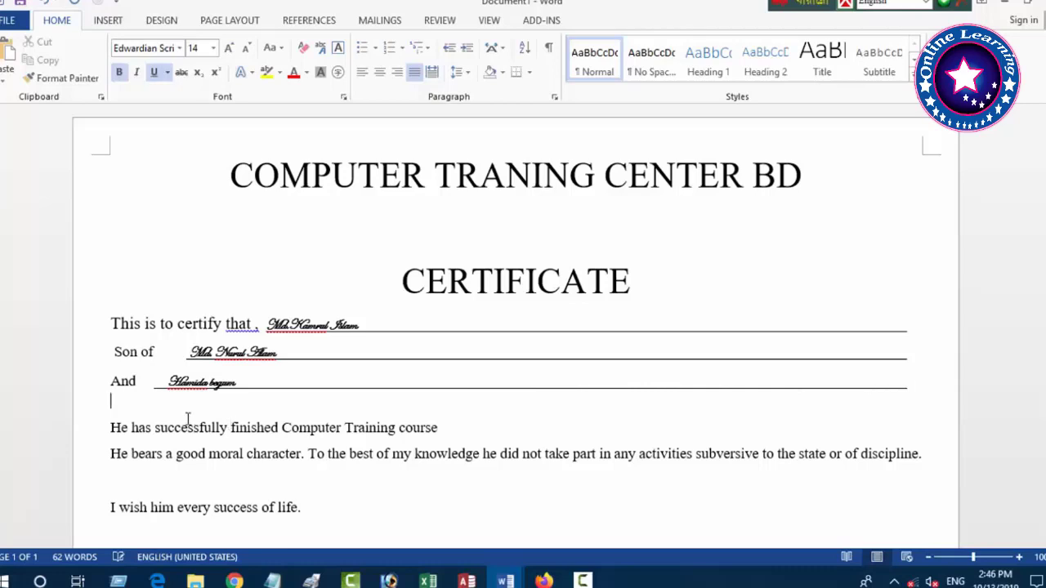
- Leave a blank line above "He has successfully finished" and insert a tab before "Computer Training course"
key(Delete)
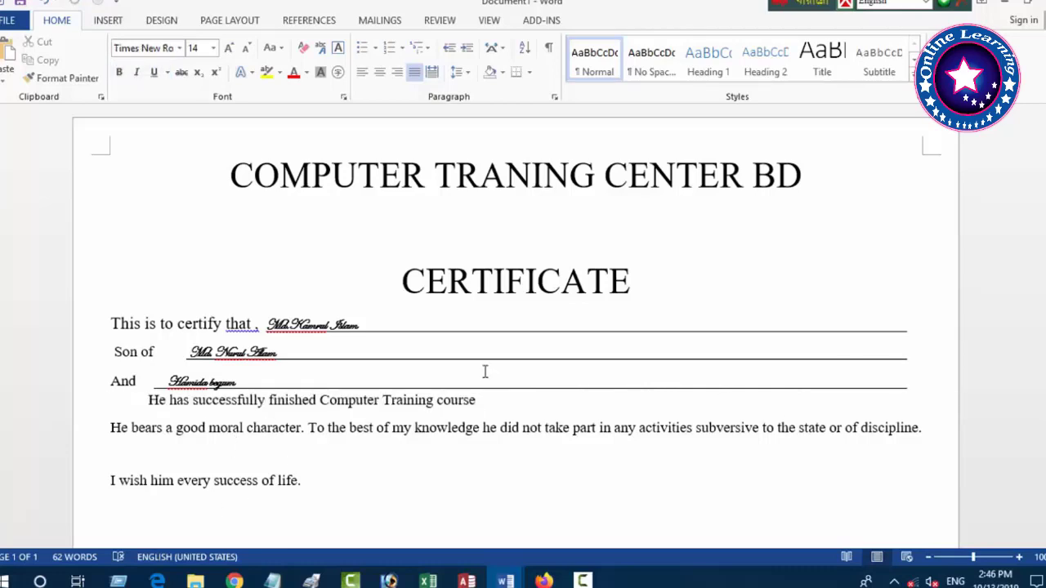
key(Return)
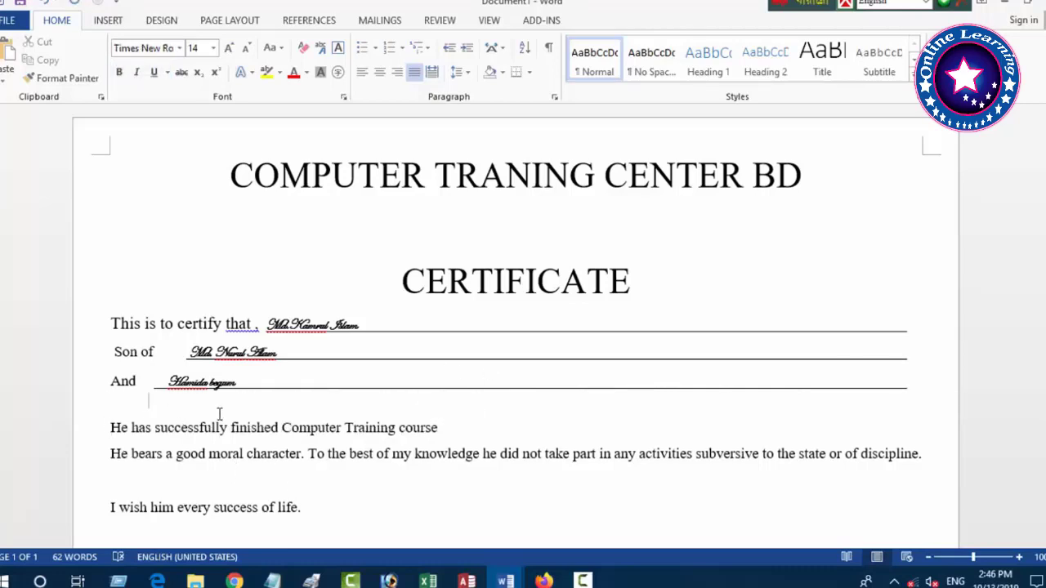
click(292, 429)
key(Tab)
- Format "Computer Training course" in bold, underlined Edwardian Script ITC and extend the underline across the line with tabs
drag(306, 429, 612, 429)
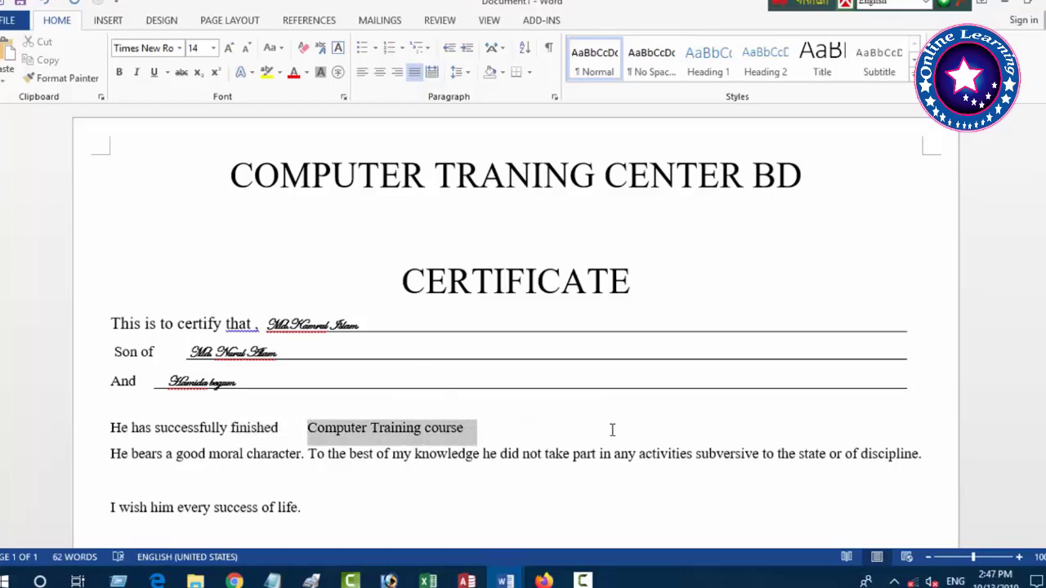
click(118, 72)
click(153, 72)
click(179, 47)
click(172, 200)
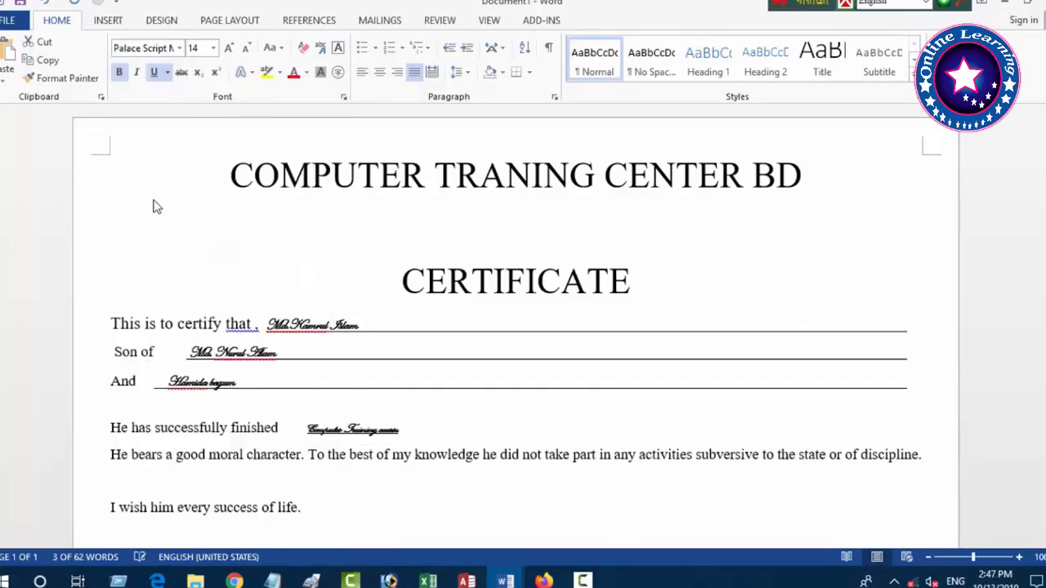
click(179, 48)
click(172, 202)
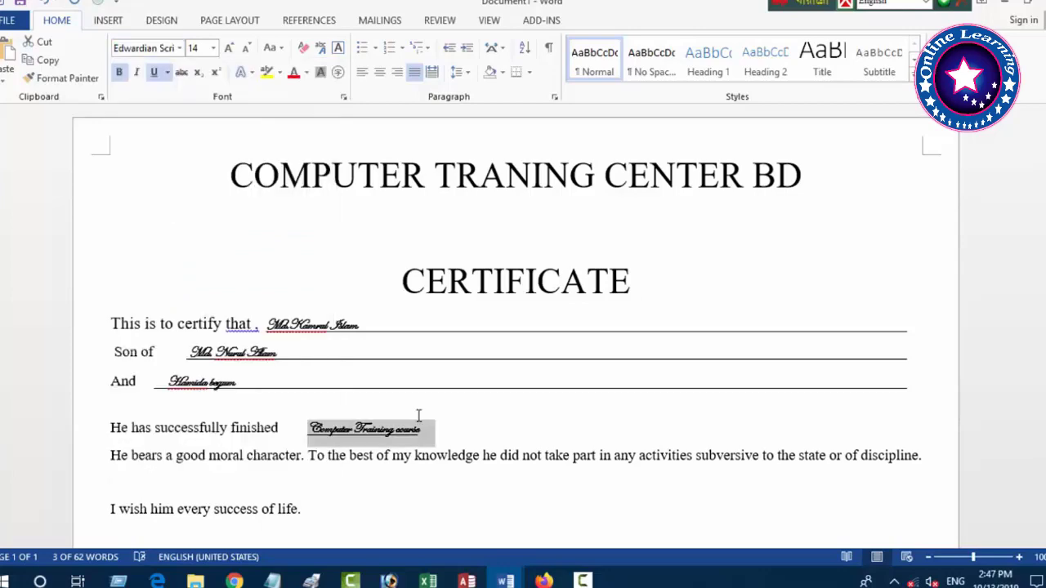
click(179, 48)
click(421, 433)
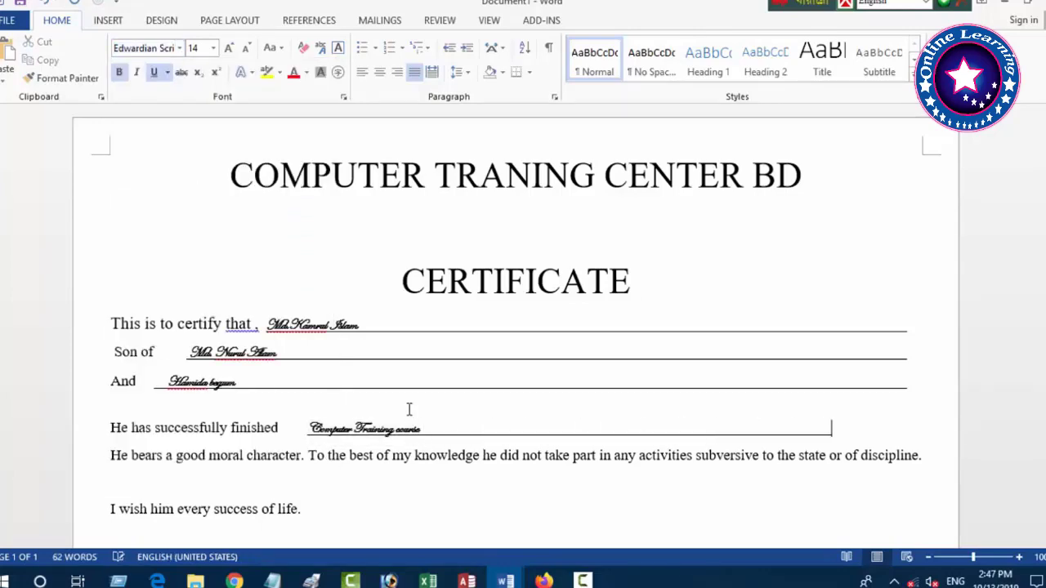
- Try Palace Script MT on "Computer Training course" and return it to Edwardian Script ITC
drag(421, 431, 309, 430)
click(179, 47)
click(171, 201)
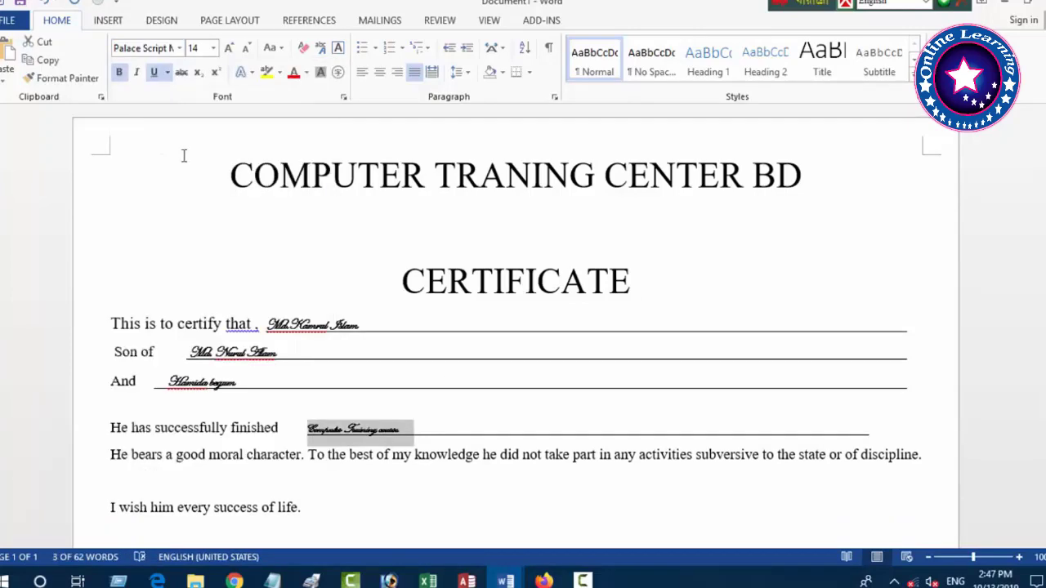
click(179, 48)
click(172, 202)
click(228, 491)
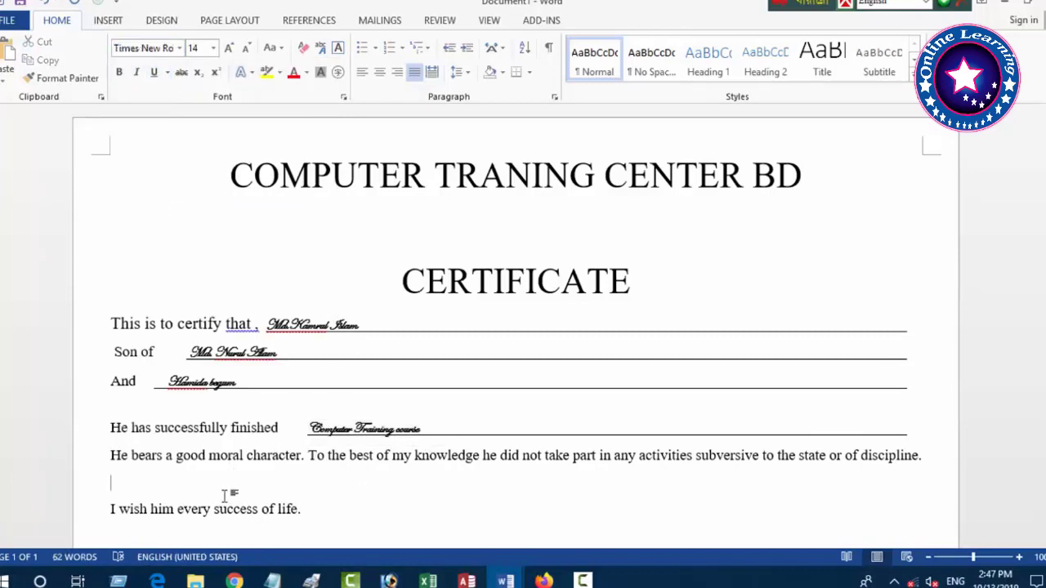
- Increase the font size of "Computer Training course" and of the recipient's, father's and mother's names
drag(309, 429, 451, 431)
click(213, 48)
click(200, 182)
drag(260, 383, 359, 324)
click(213, 47)
click(198, 171)
click(213, 47)
click(198, 172)
click(213, 48)
click(198, 172)
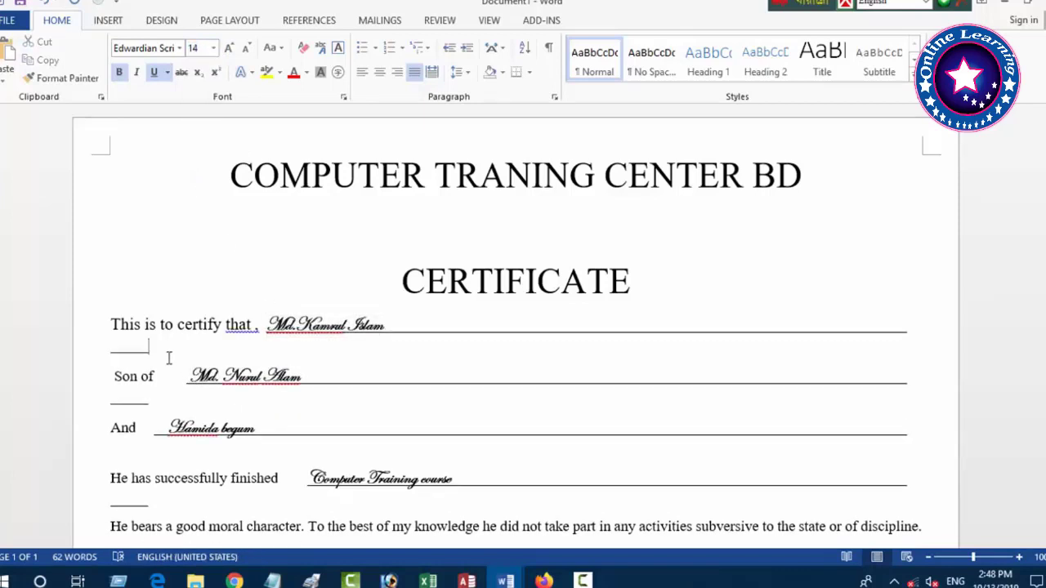
- Delete the surplus underlined tabs that wrap onto extra lines and the blank line above "He has successfully finished"
click(169, 357)
key(BackSpace)
click(151, 380)
key(BackSpace)
click(151, 473)
key(BackSpace)
click(257, 421)
key(BackSpace)
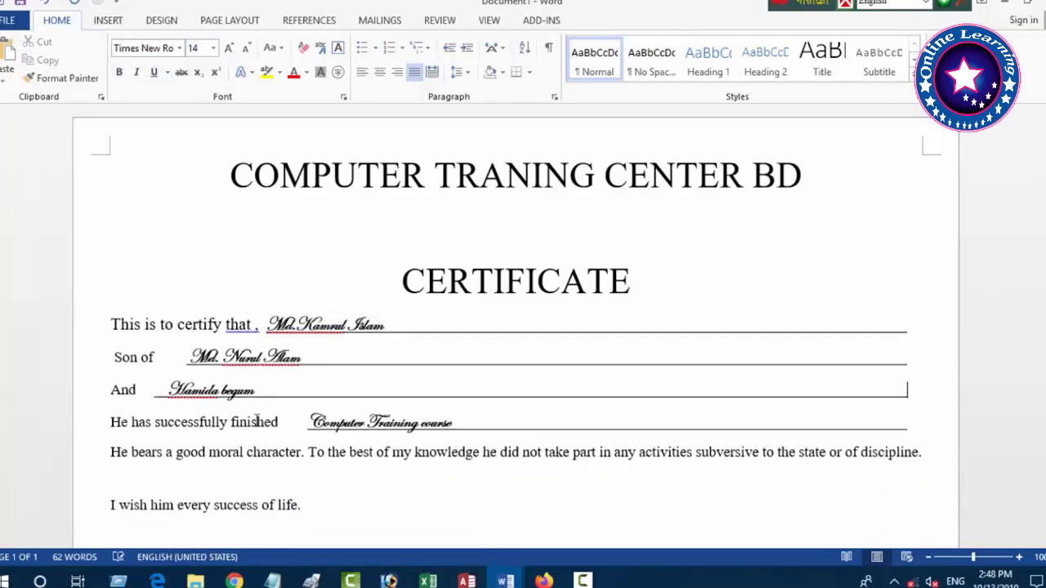
scroll(302, 448, down, 3)
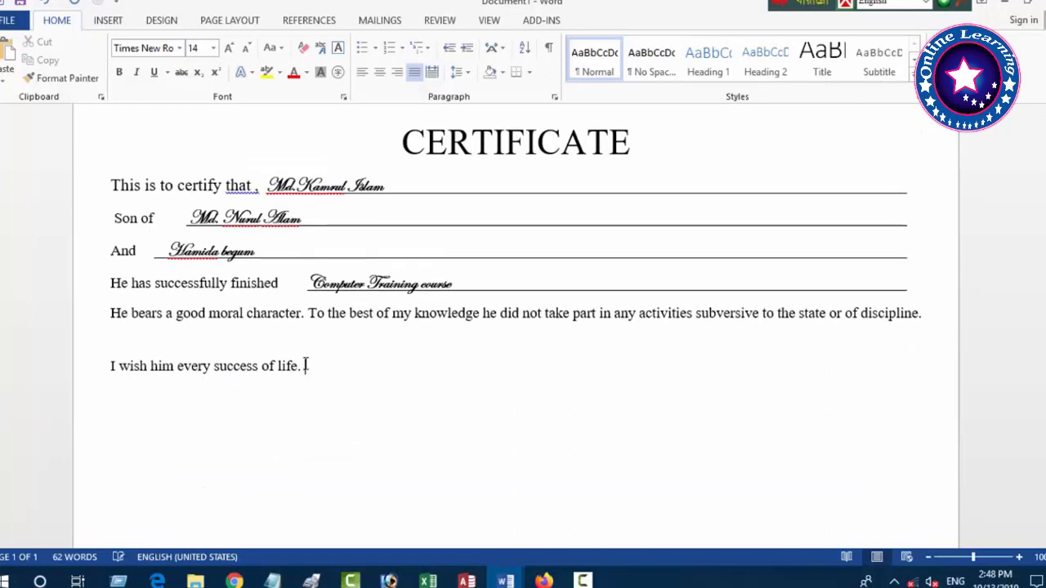
- Indent "I wish him every success of life." and add a right-aligned "Hade of Institution" line below it with a blank line between
key(Tab)
scroll(217, 466, down, 1)
click(296, 406)
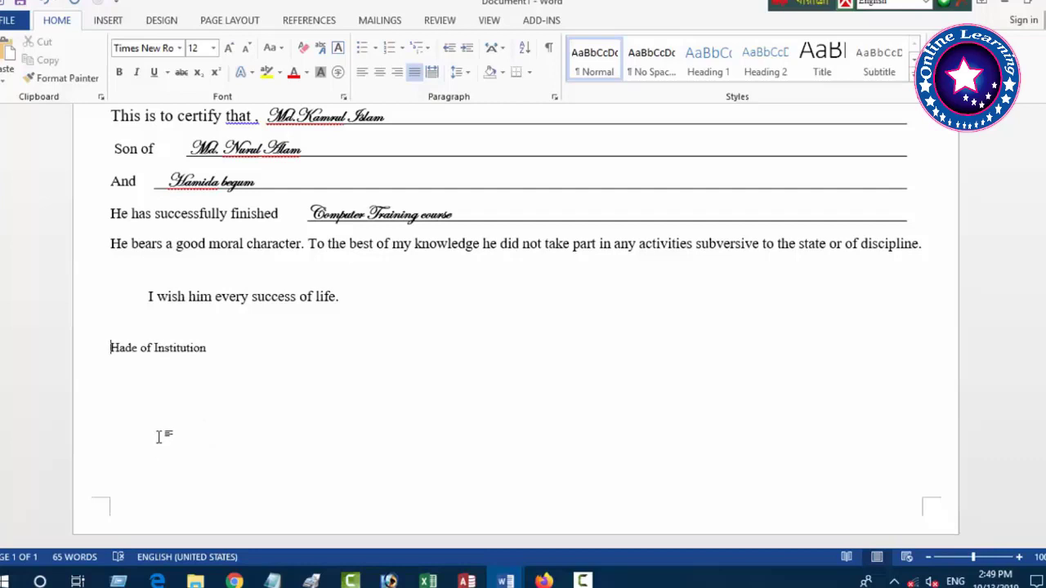
key(ctrl+r)
key(Return)
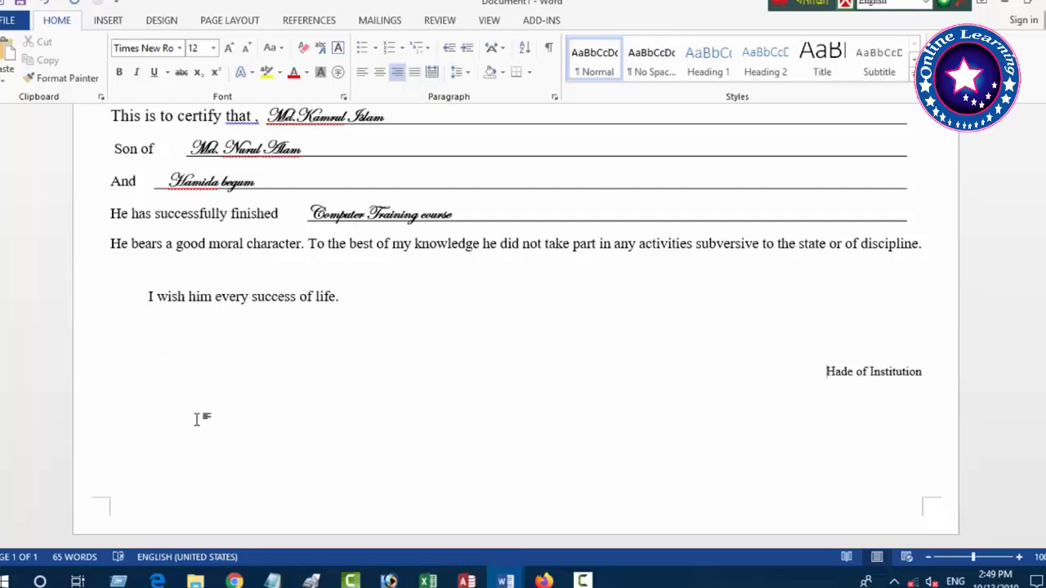
- Insert a blank line below the "CERTIFICATE" title and make the title bold, italic and underlined
scroll(349, 409, up, 5)
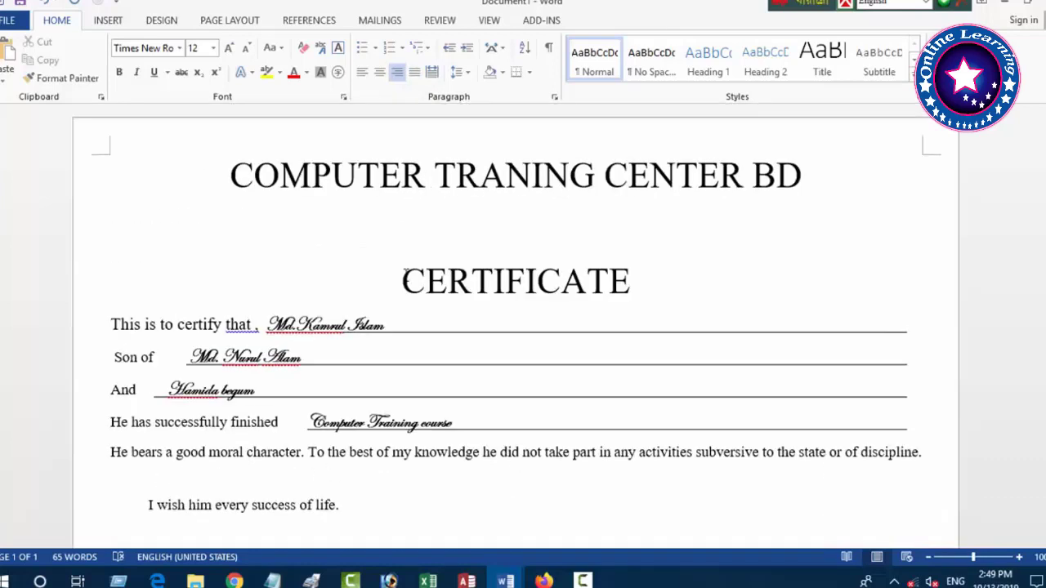
key(Return)
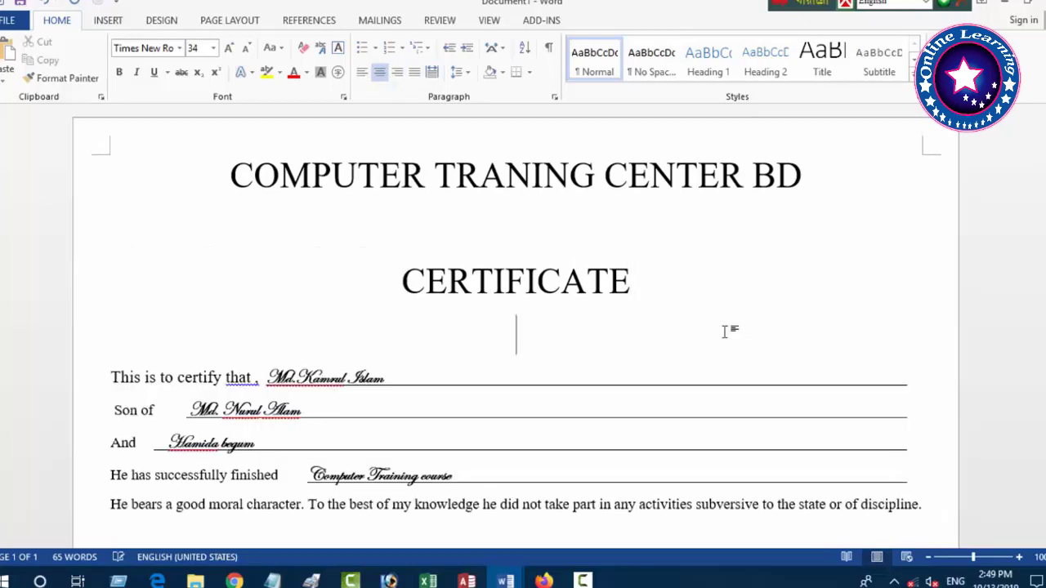
double_click(403, 281)
key(ctrl+i)
key(ctrl+b)
key(ctrl+u)
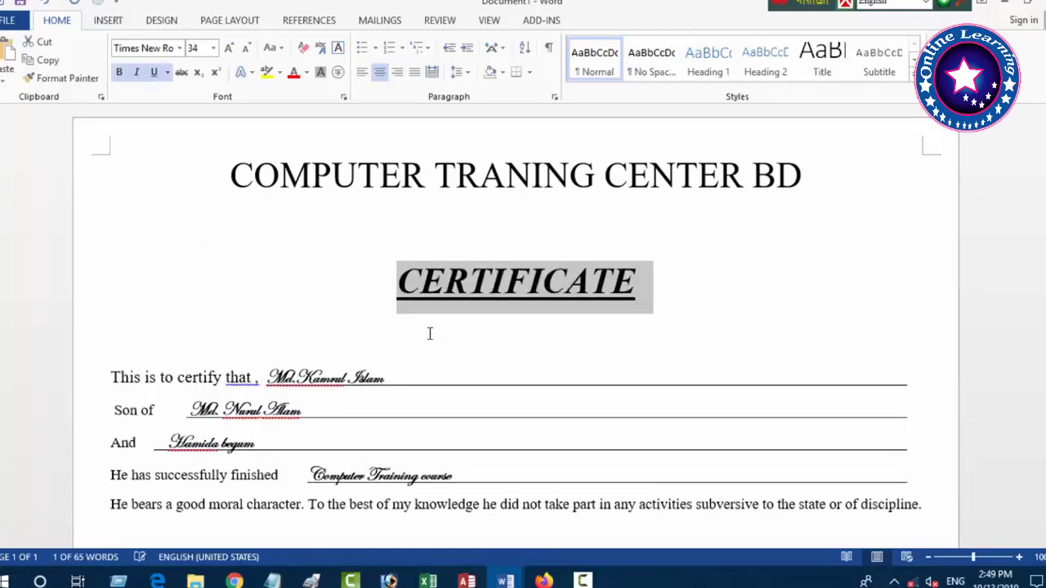
click(474, 282)
- Add a blank line above the "COMPUTER TRANING CENTER BD" heading and tighten the gap above "Hade of Institution"
scroll(439, 236, down, 3)
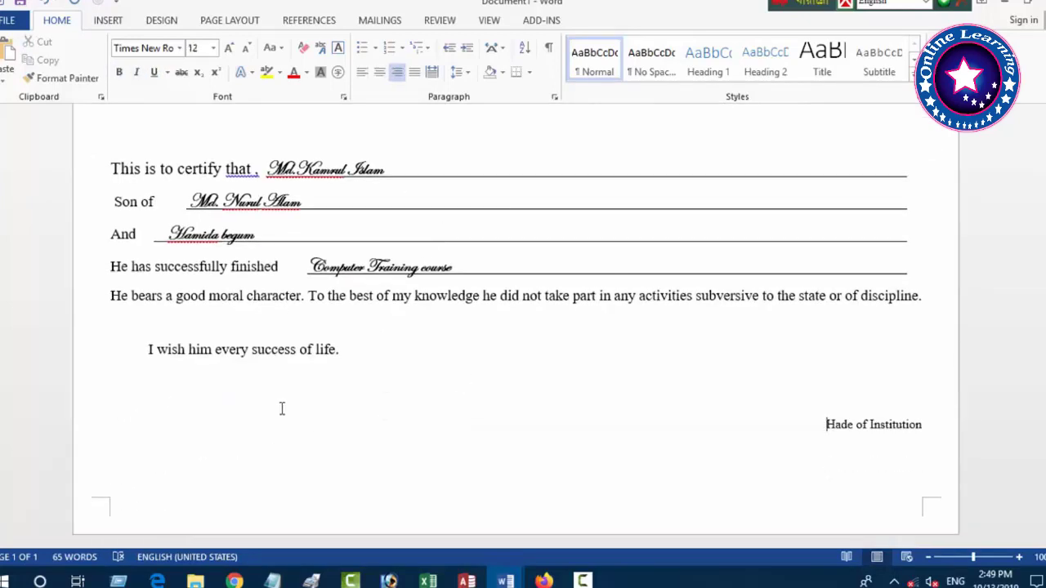
scroll(280, 409, up, 3)
click(227, 174)
key(Return)
scroll(444, 436, down, 3)
click(443, 429)
key(ctrl+r)
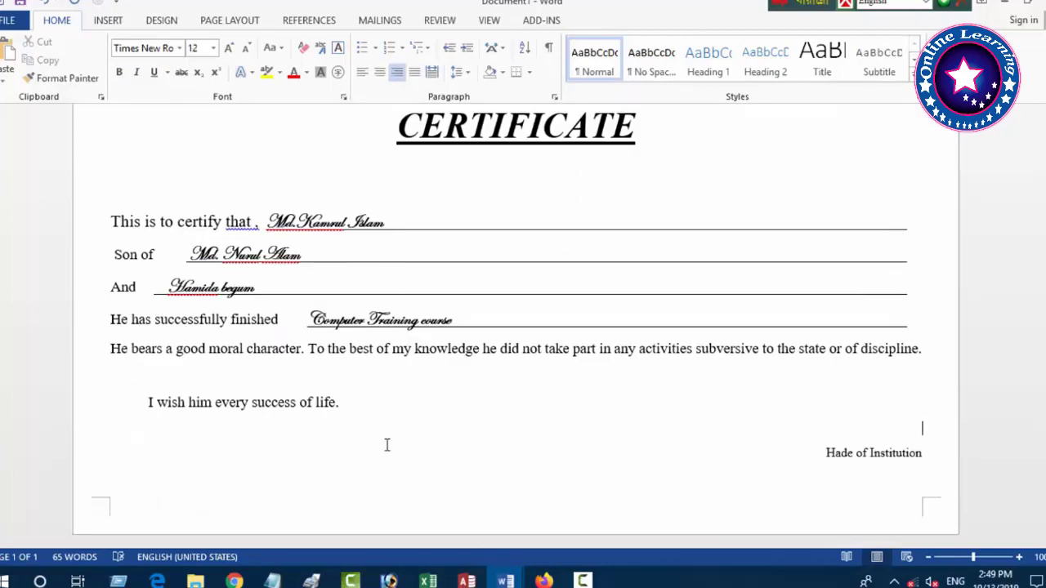
scroll(171, 381, up, 3)
scroll(172, 380, down, 3)
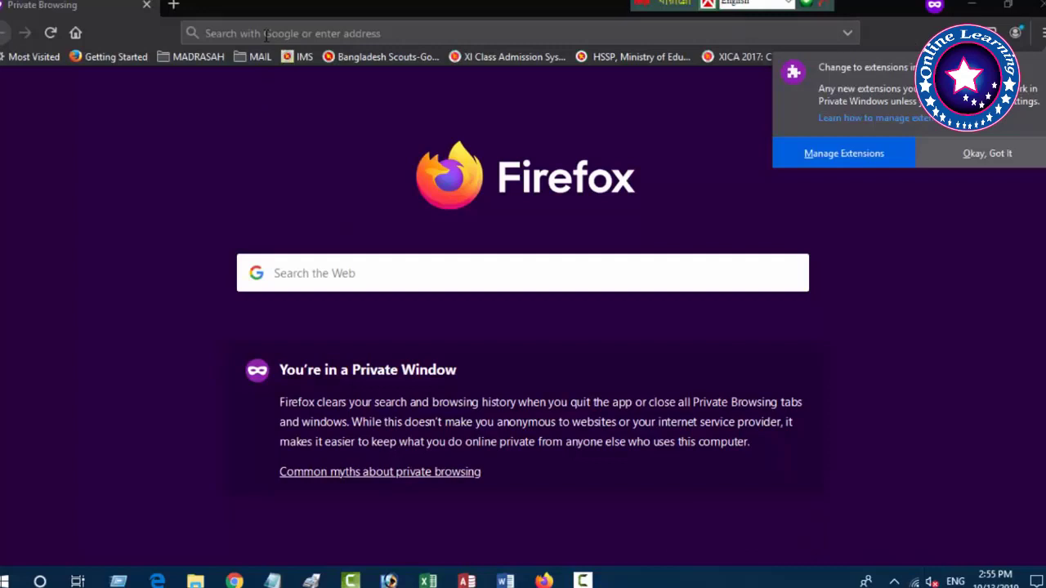
- In a Firefox private window, search Google for "certificate border"
click(266, 35)
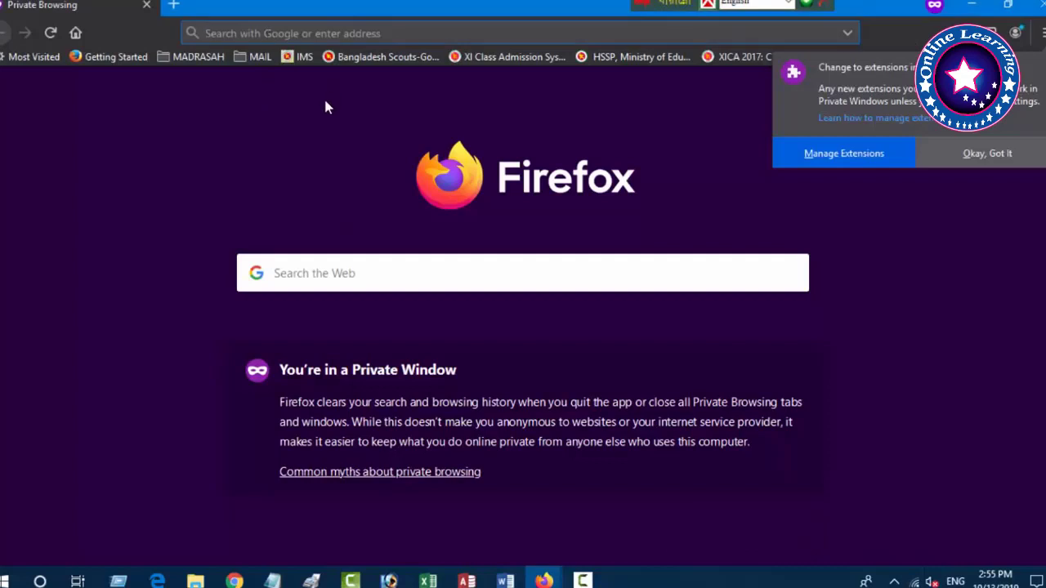
text(certi)
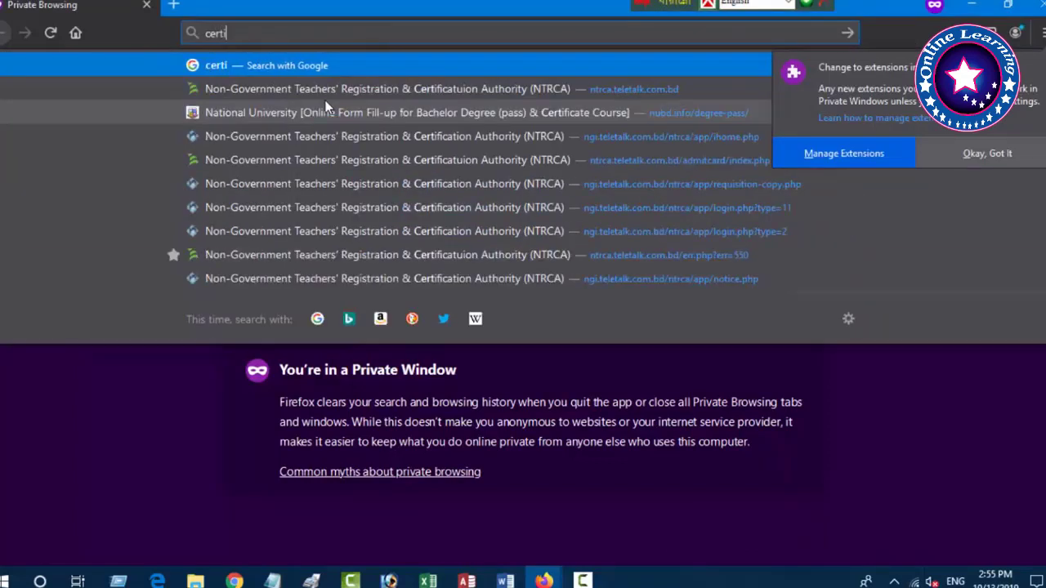
text(ficate brd)
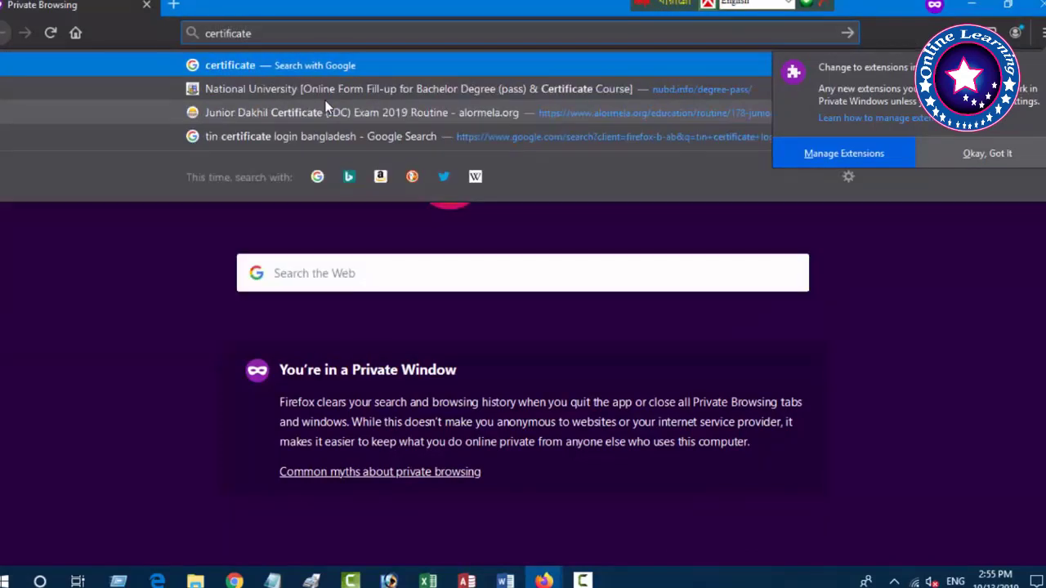
text(er)
click(324, 102)
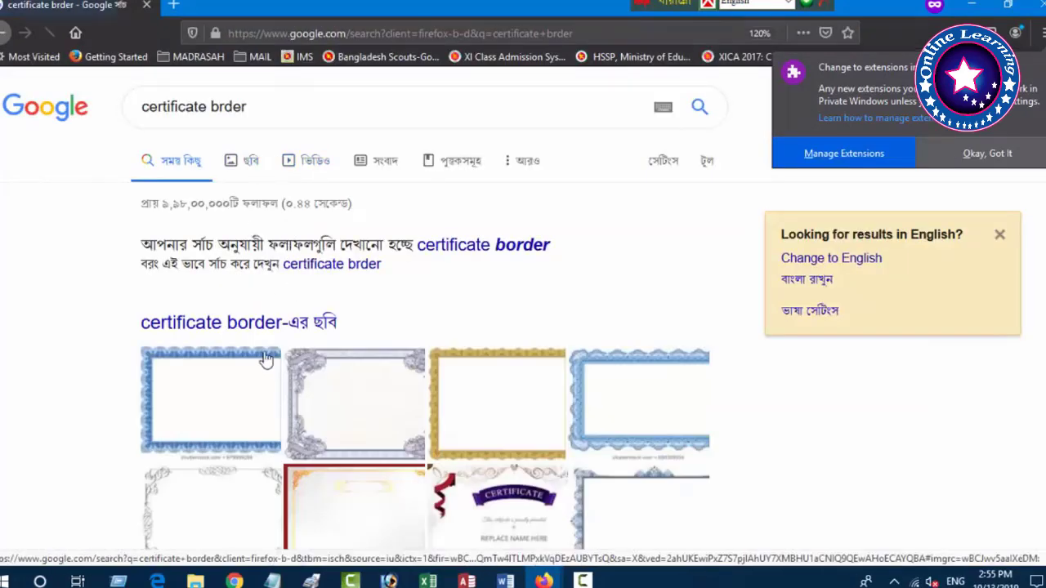
click(469, 256)
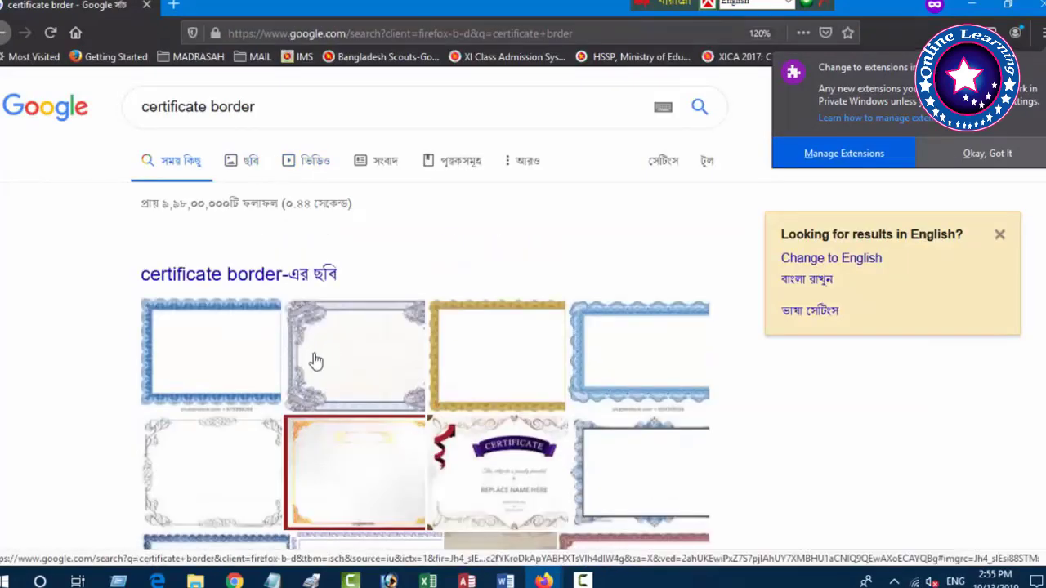
- Browse the certificate border images and preview the dark blue scalloped border from iStock
scroll(253, 432, down, 5)
click(233, 237)
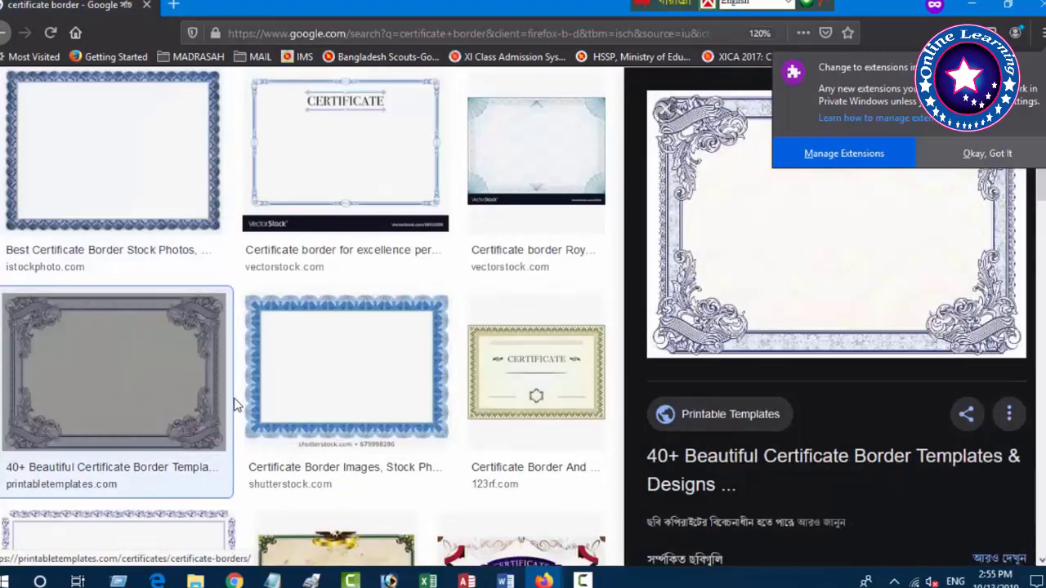
scroll(234, 401, up, 3)
click(126, 317)
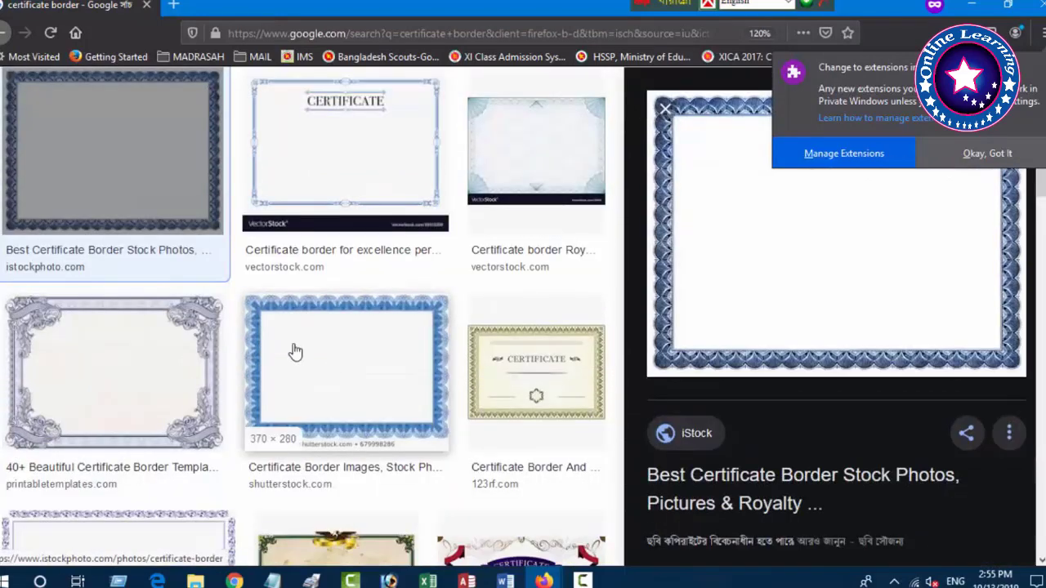
right_click(708, 239)
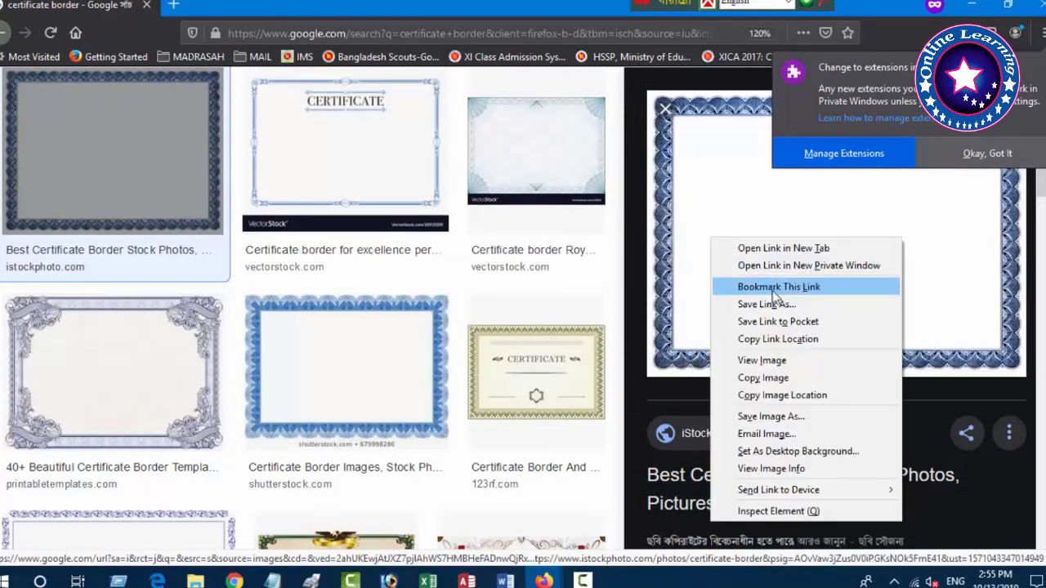
click(790, 359)
right_click(415, 328)
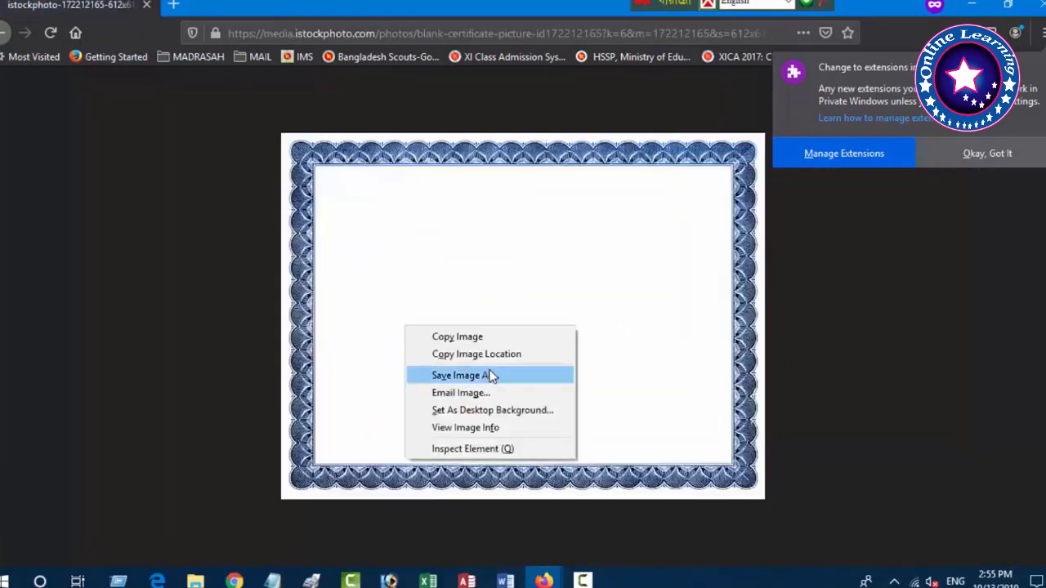
click(461, 376)
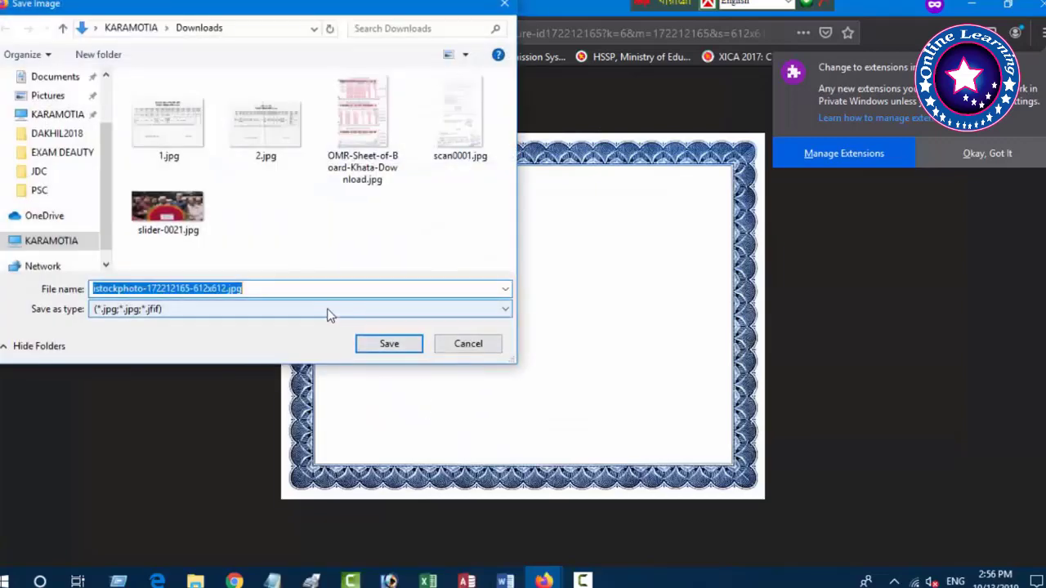
click(397, 348)
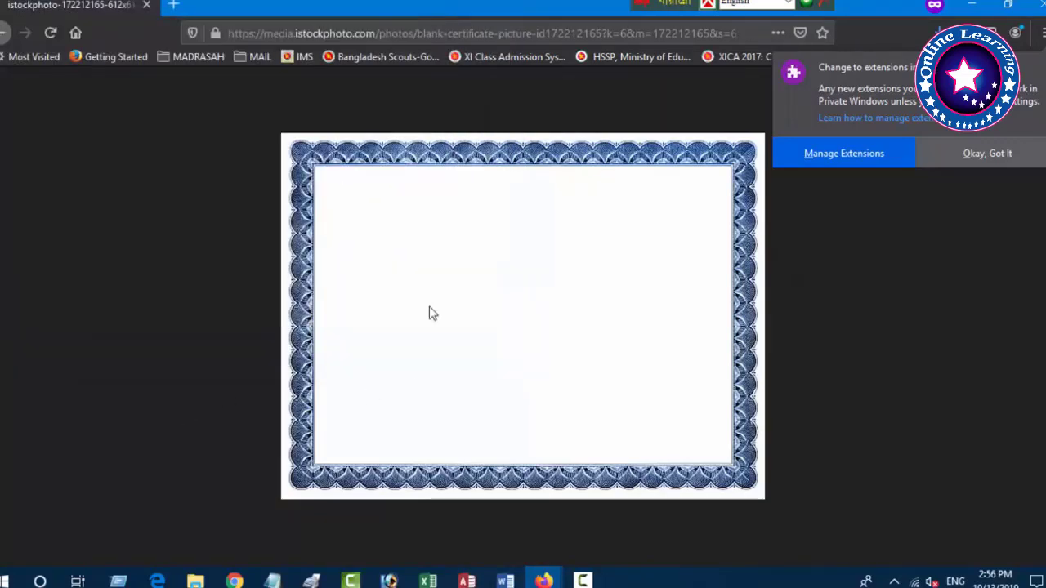
- Switch back to Word and insert the downloaded blue border picture from the Downloads folder into the certificate
click(975, 13)
click(505, 580)
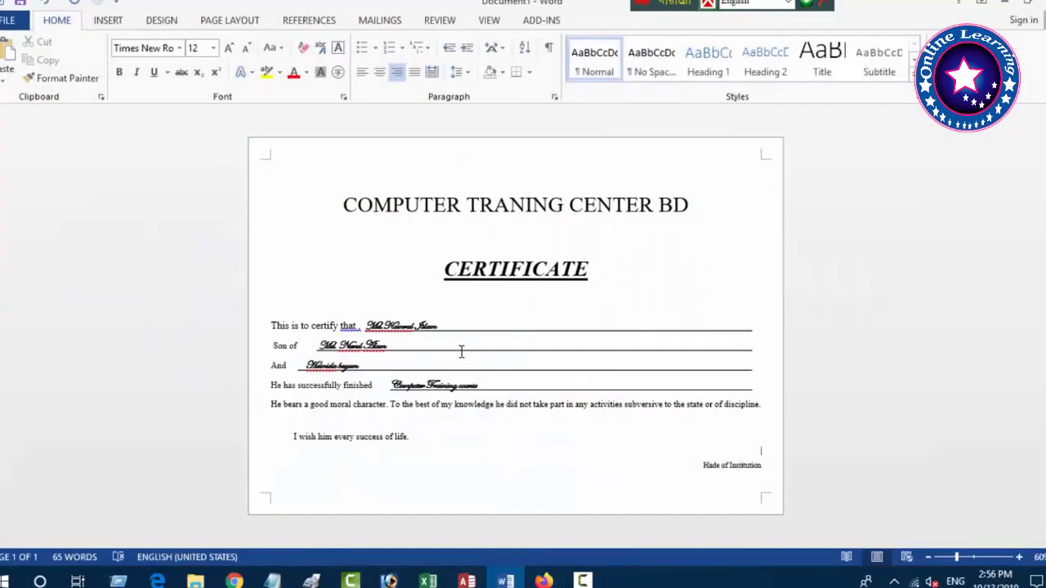
click(110, 20)
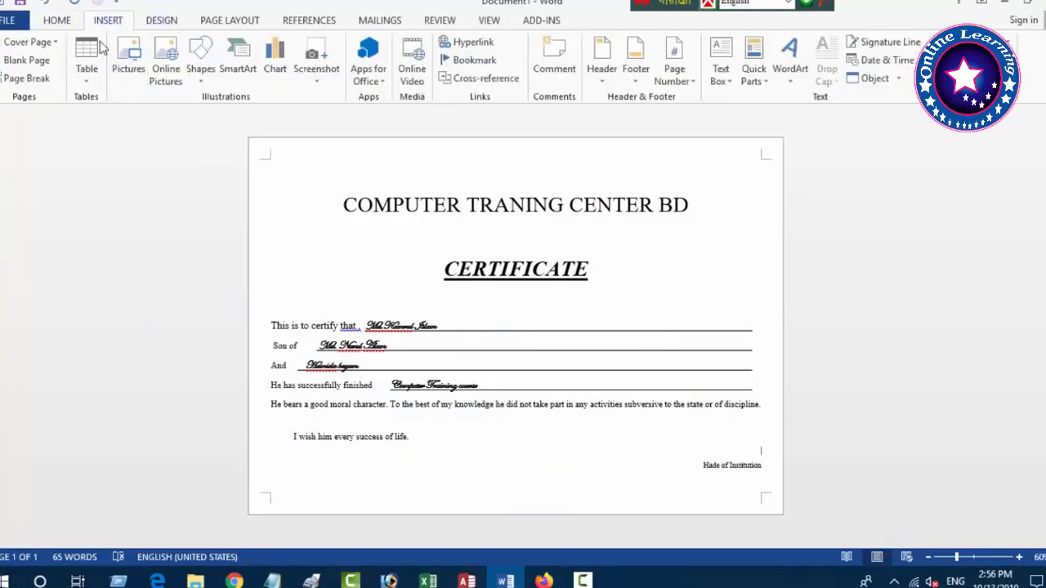
click(129, 69)
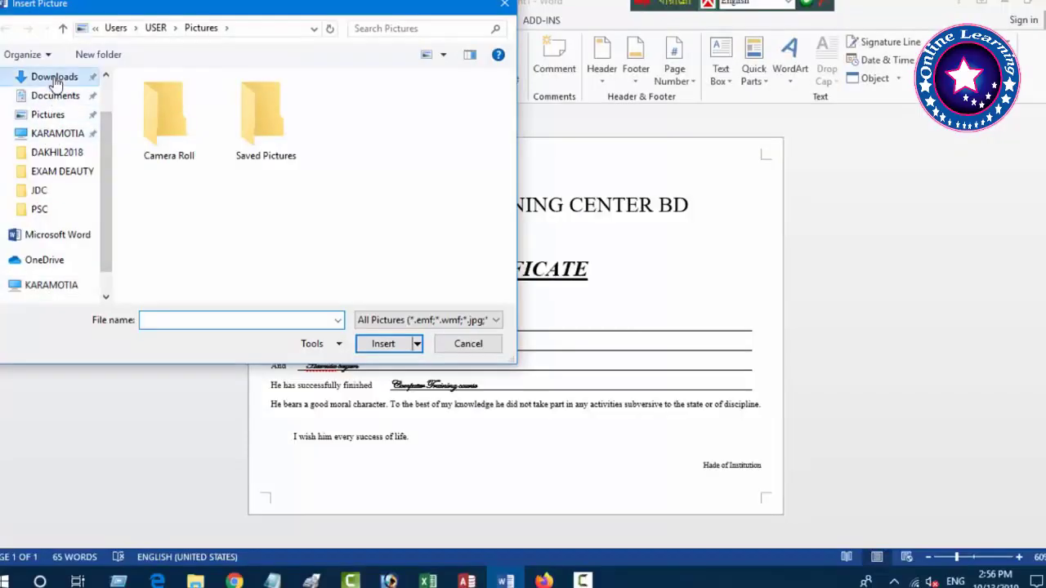
click(51, 74)
click(362, 128)
click(380, 343)
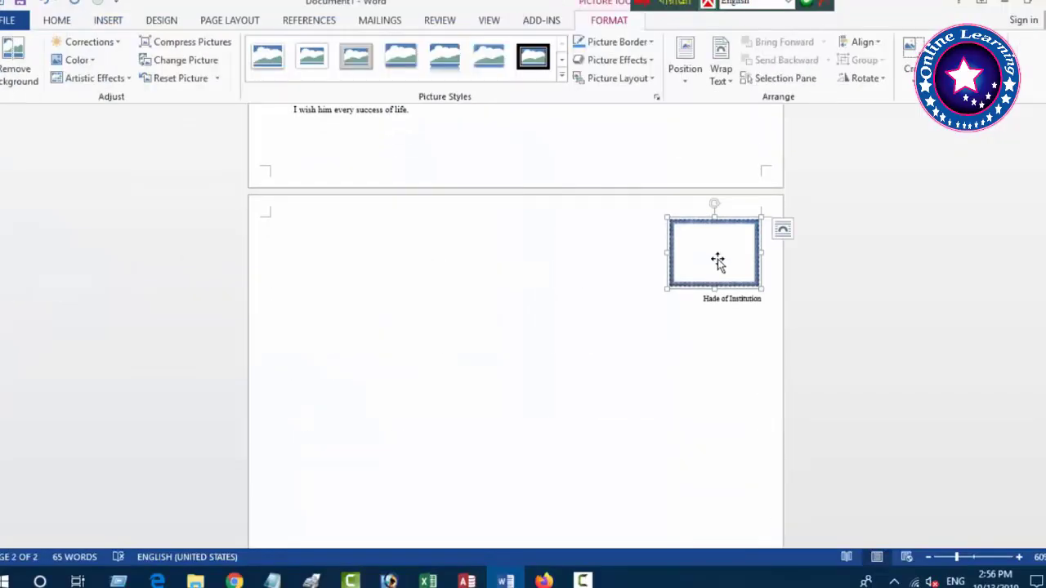
- Try enlarging the border picture and placing it behind the certificate text, and delete the picture
drag(668, 288, 343, 430)
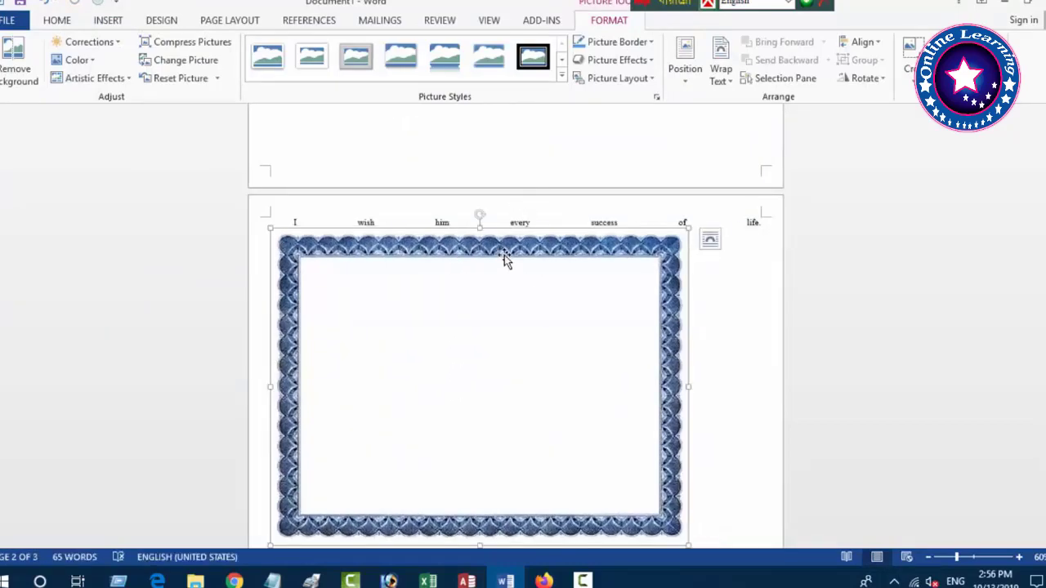
click(720, 72)
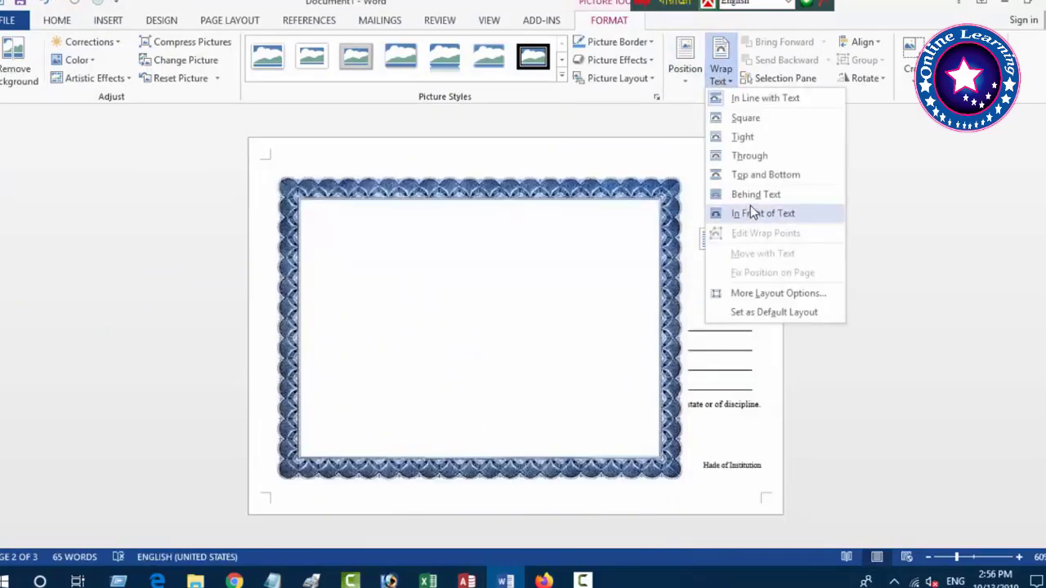
click(751, 211)
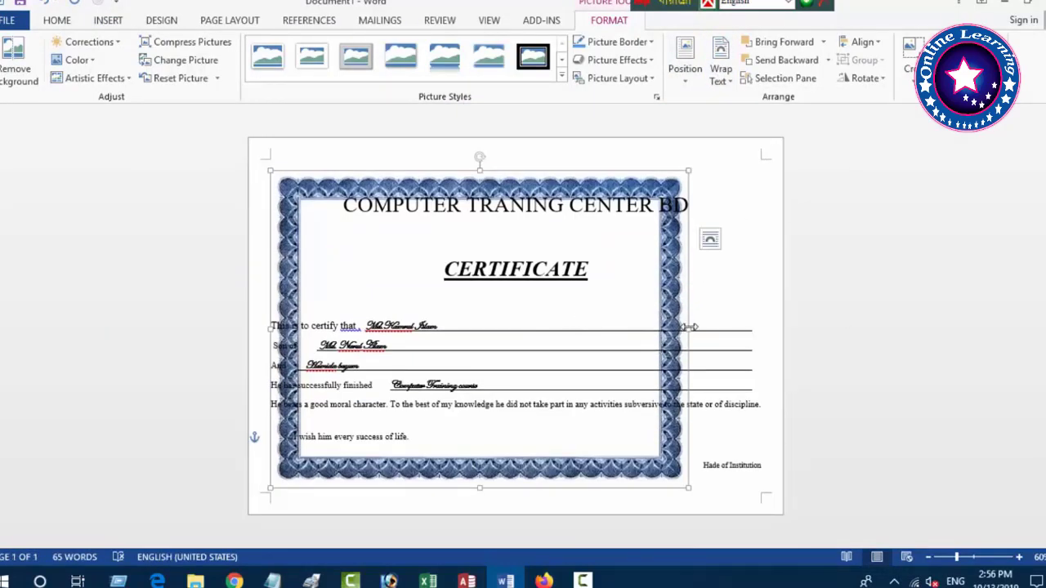
key(Delete)
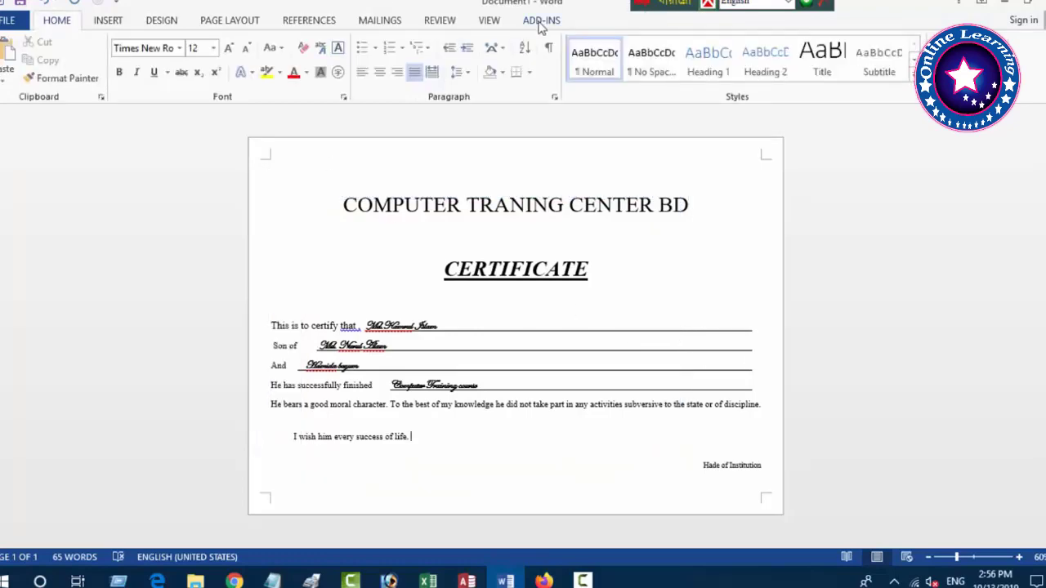
click(232, 24)
click(109, 22)
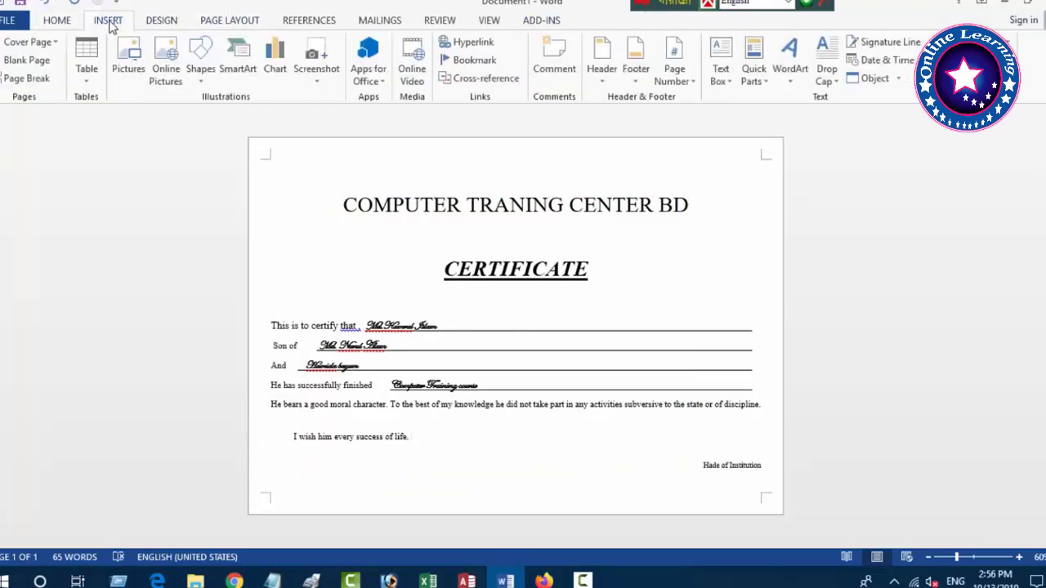
click(791, 79)
click(826, 74)
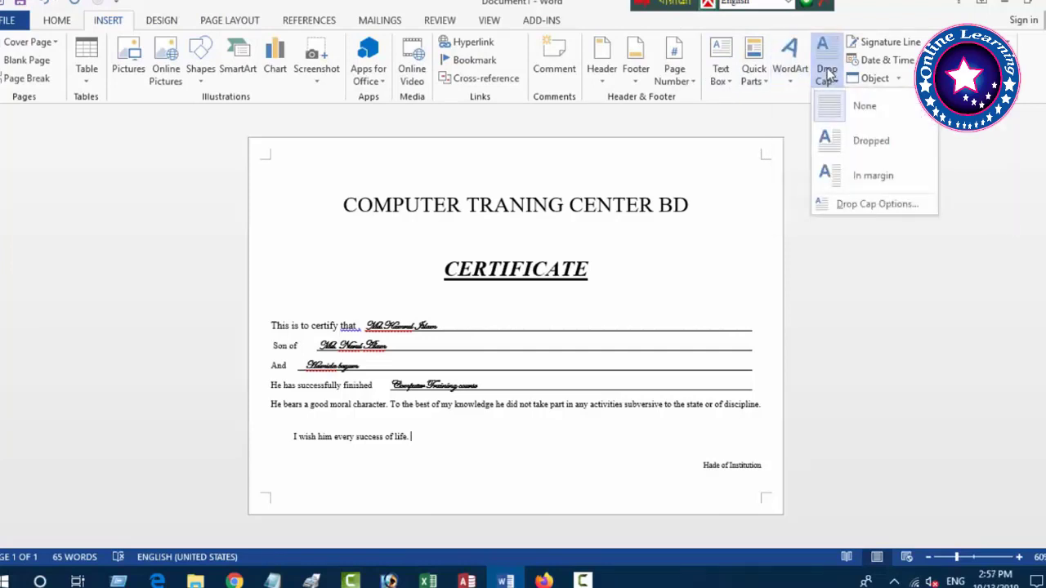
click(723, 72)
click(722, 72)
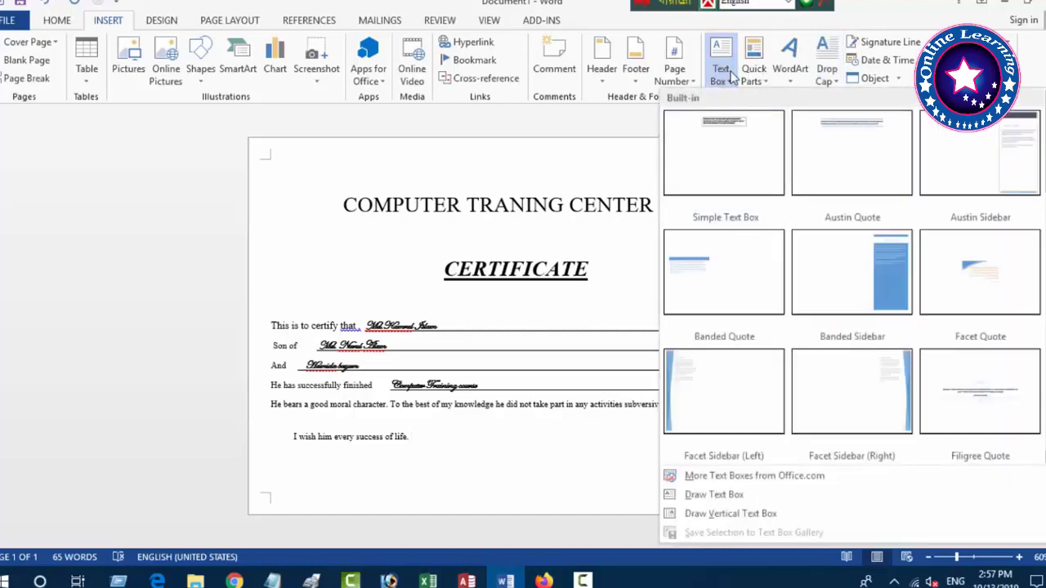
click(597, 147)
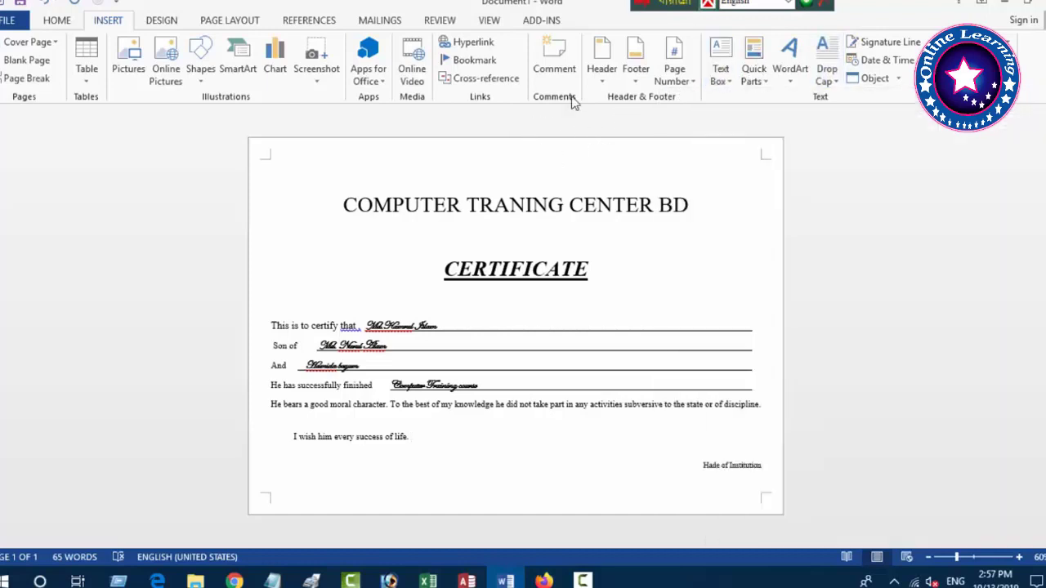
click(24, 44)
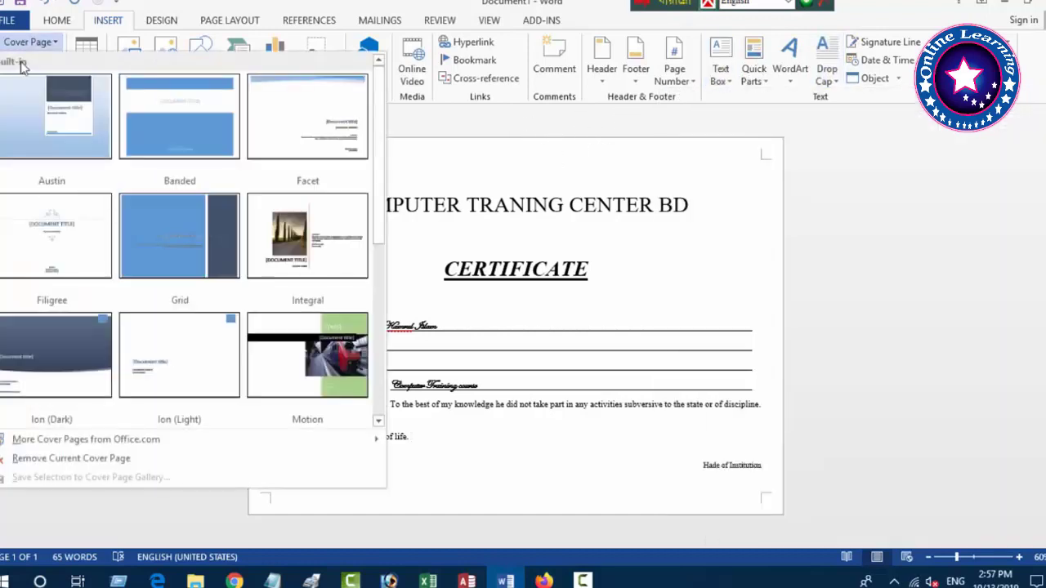
click(25, 47)
click(161, 21)
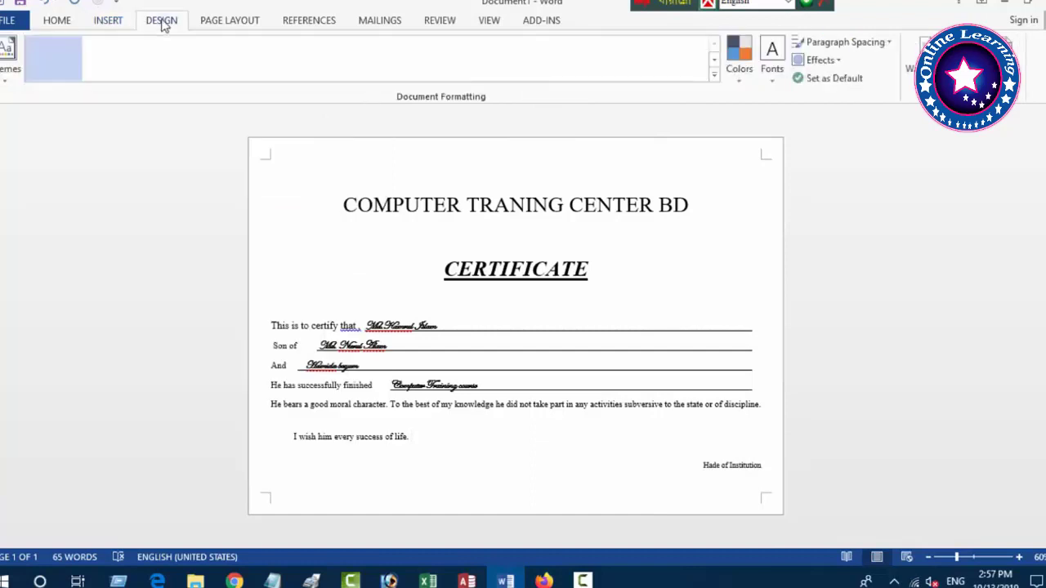
click(225, 25)
click(304, 22)
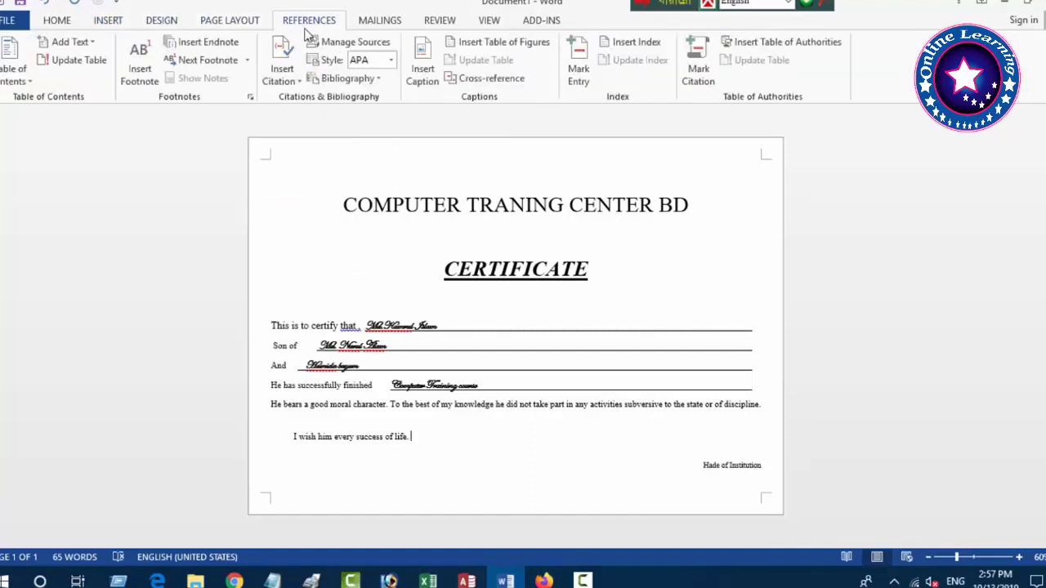
click(382, 23)
click(440, 23)
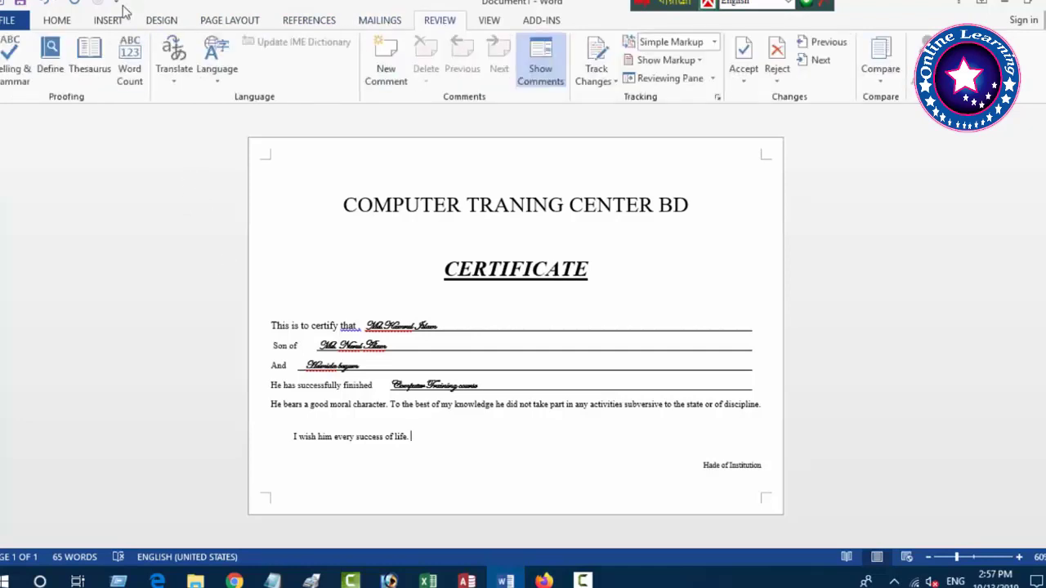
click(57, 22)
click(108, 21)
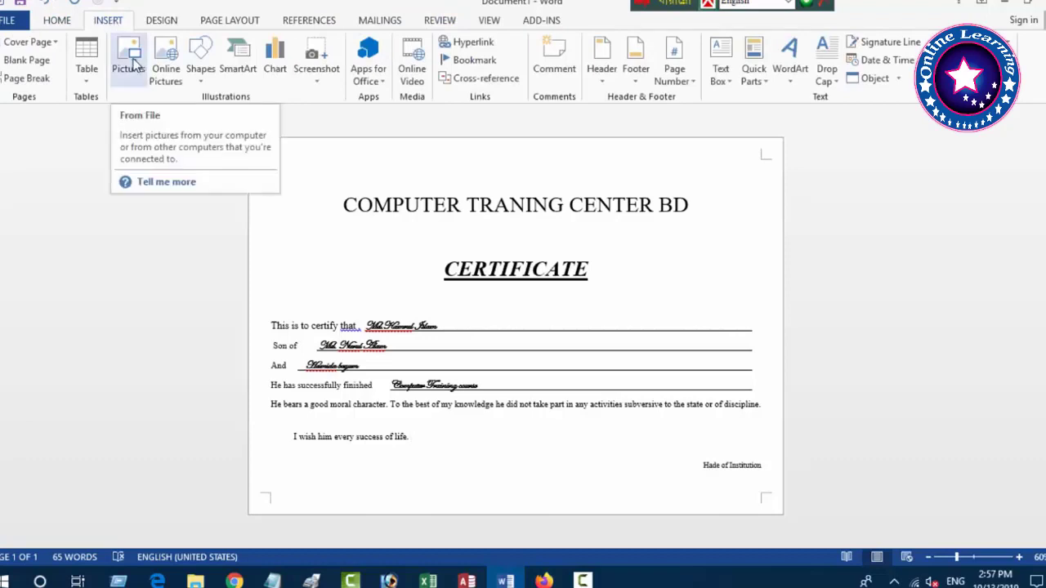
click(133, 64)
key(Escape)
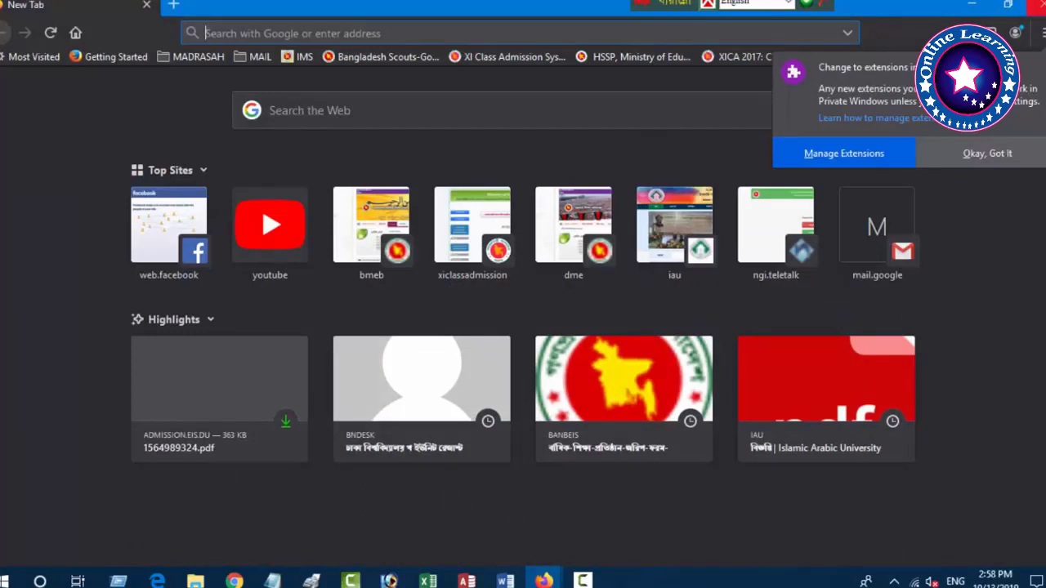
- Leave the open windows and return to the Windows desktop
key(super+d)
right_click(435, 183)
click(504, 231)
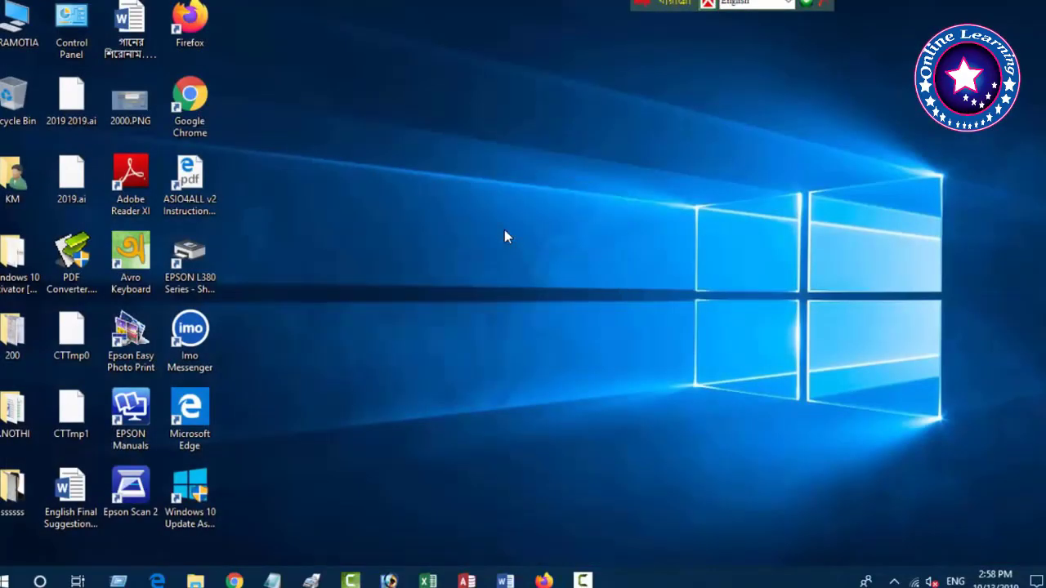